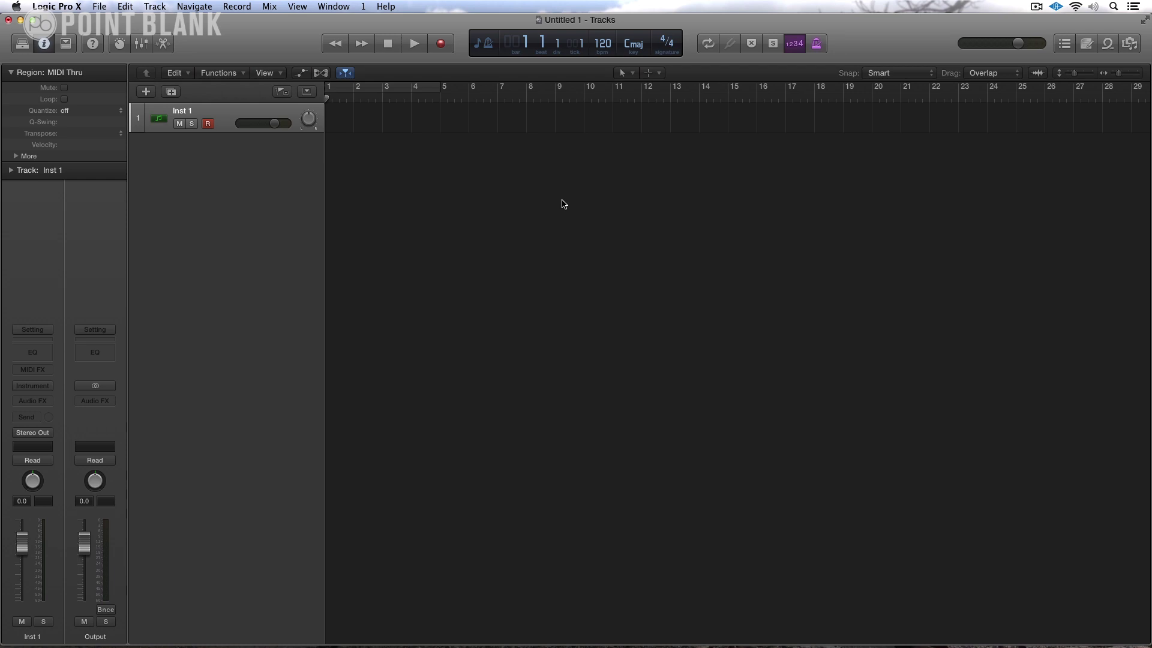
Load the Native Instruments Maschine 2 plug-in as Multi Output (16xStereo) on the Inst 1 track.
{"action": "left_click", "coordinate": [39, 386]}
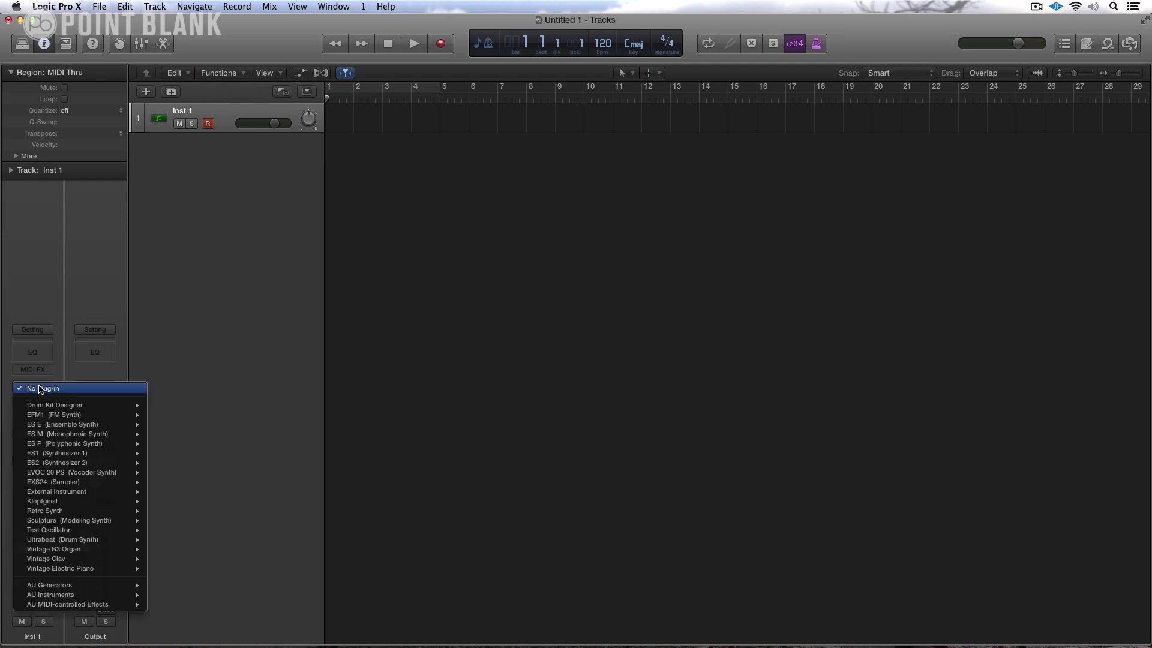
{"action": "mouse_move", "coordinate": [139, 598]}
{"action": "mouse_move", "coordinate": [202, 609]}
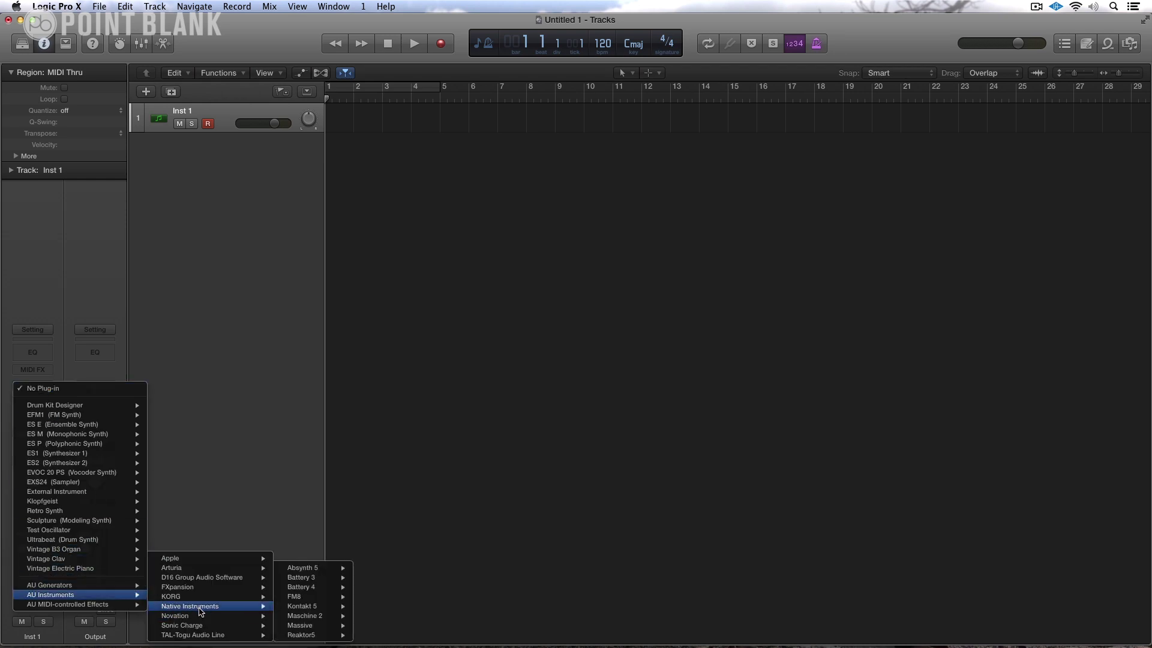
{"action": "mouse_move", "coordinate": [300, 617]}
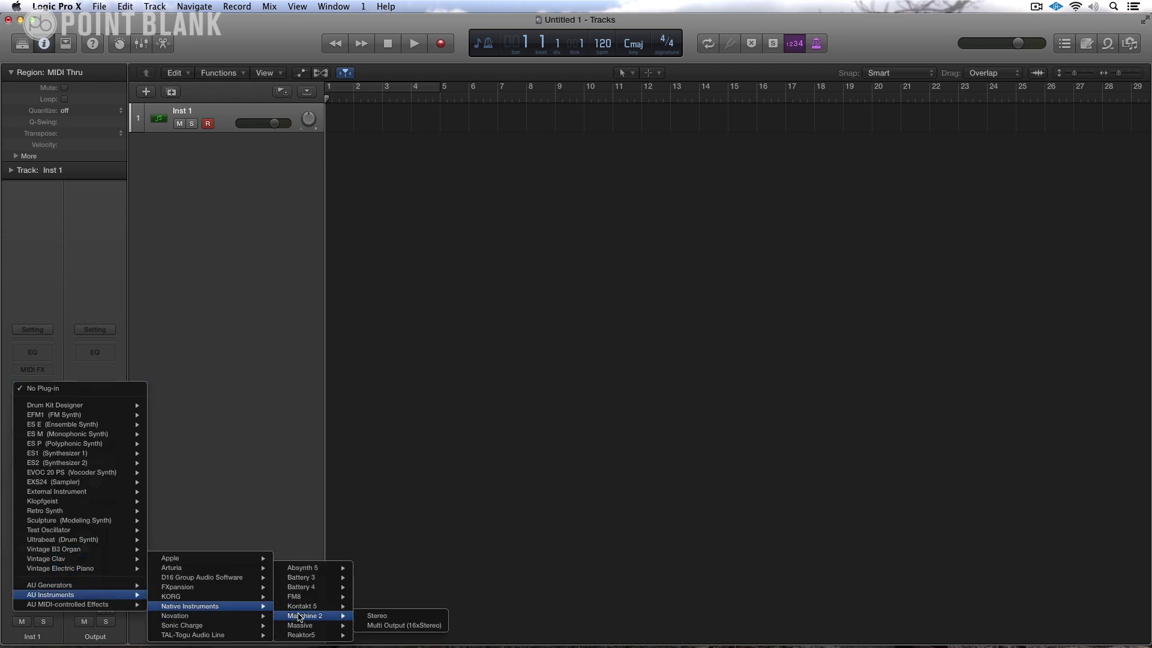
{"action": "left_click", "coordinate": [400, 626]}
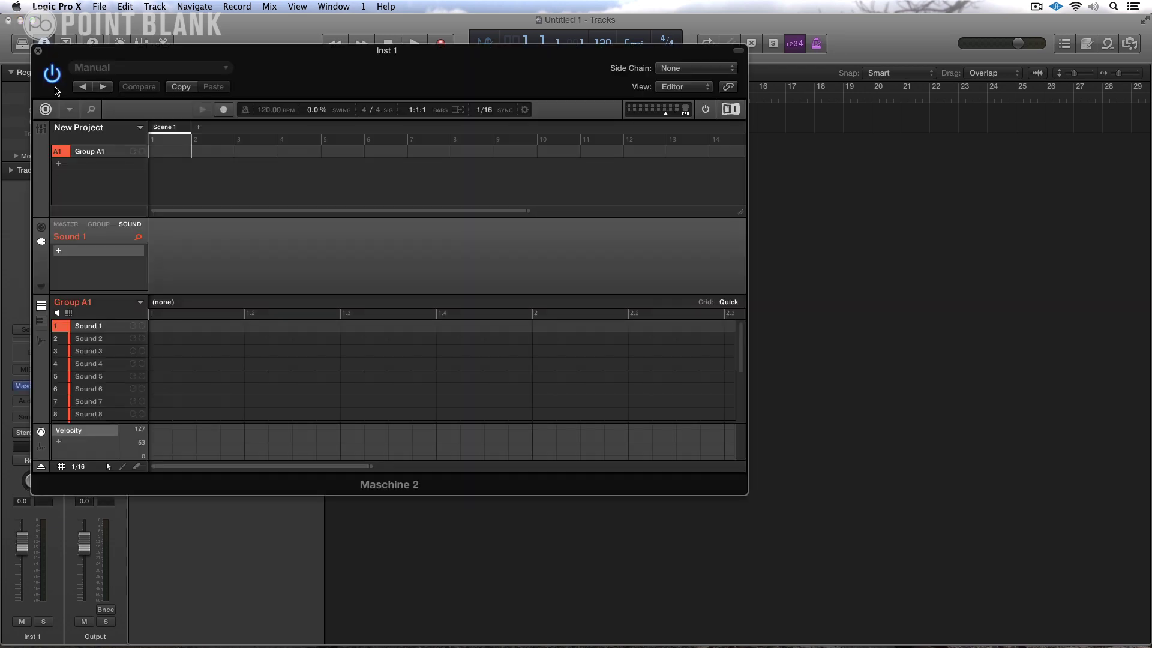
Open the recent project Multiple Outputs.mxprj in Maschine and move the plug-in window clear of the track header.
{"action": "left_click", "coordinate": [69, 108]}
{"action": "mouse_move", "coordinate": [96, 129]}
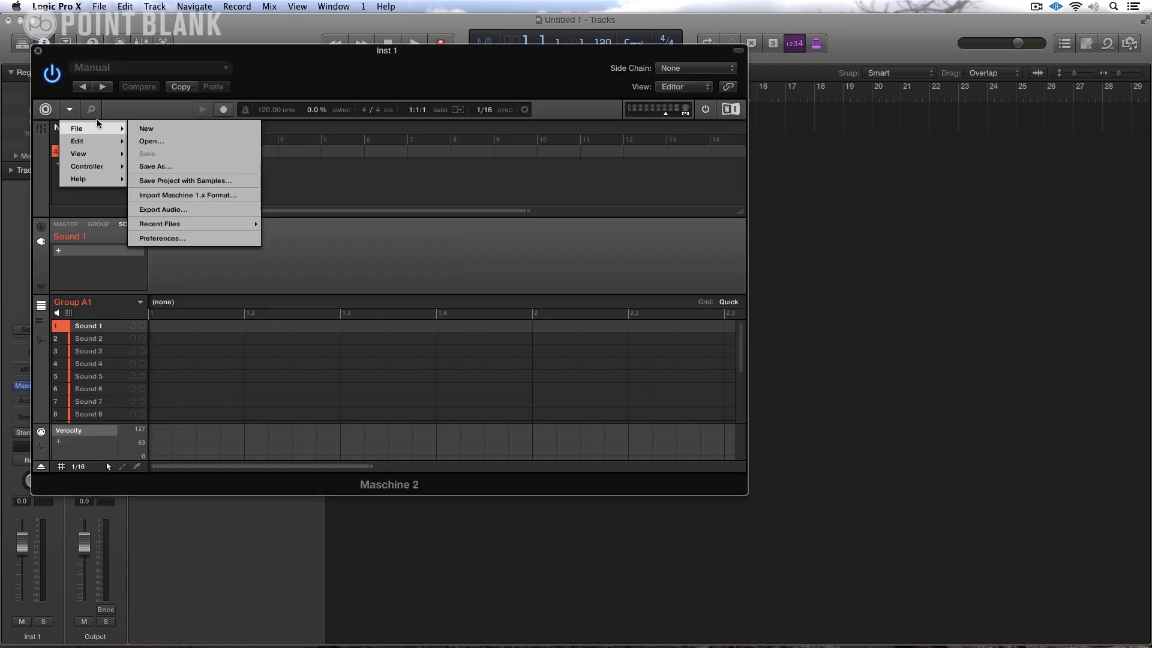
{"action": "mouse_move", "coordinate": [209, 225]}
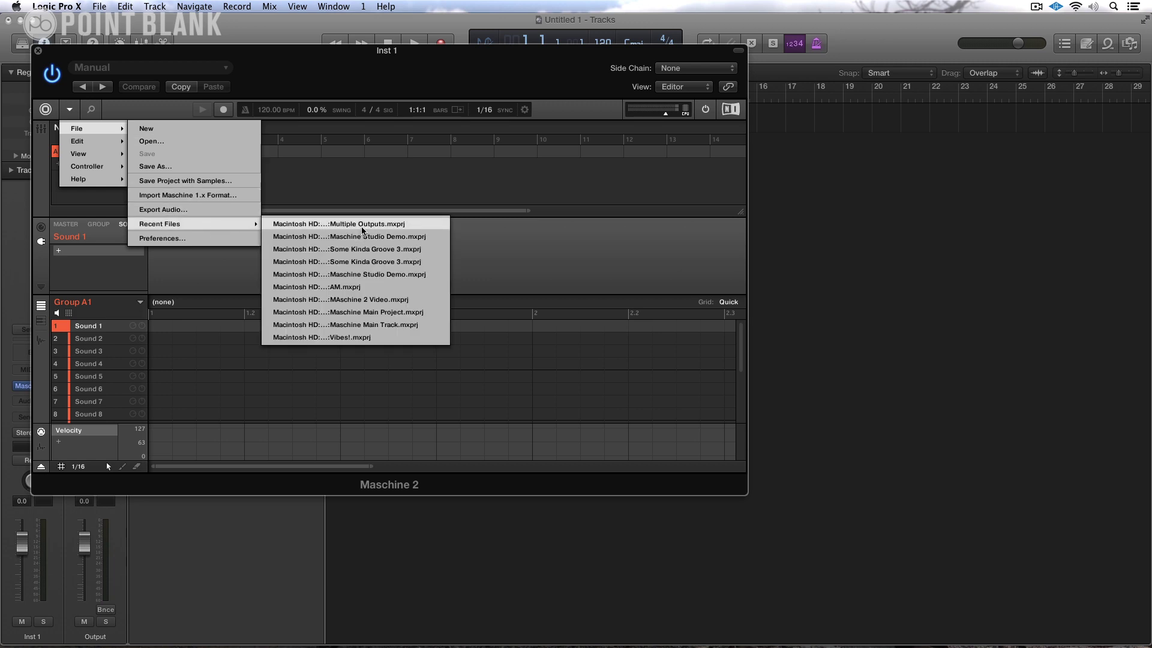
{"action": "left_click", "coordinate": [361, 233]}
{"action": "left_click_drag", "start_coordinate": [114, 58], "coordinate": [468, 178]}
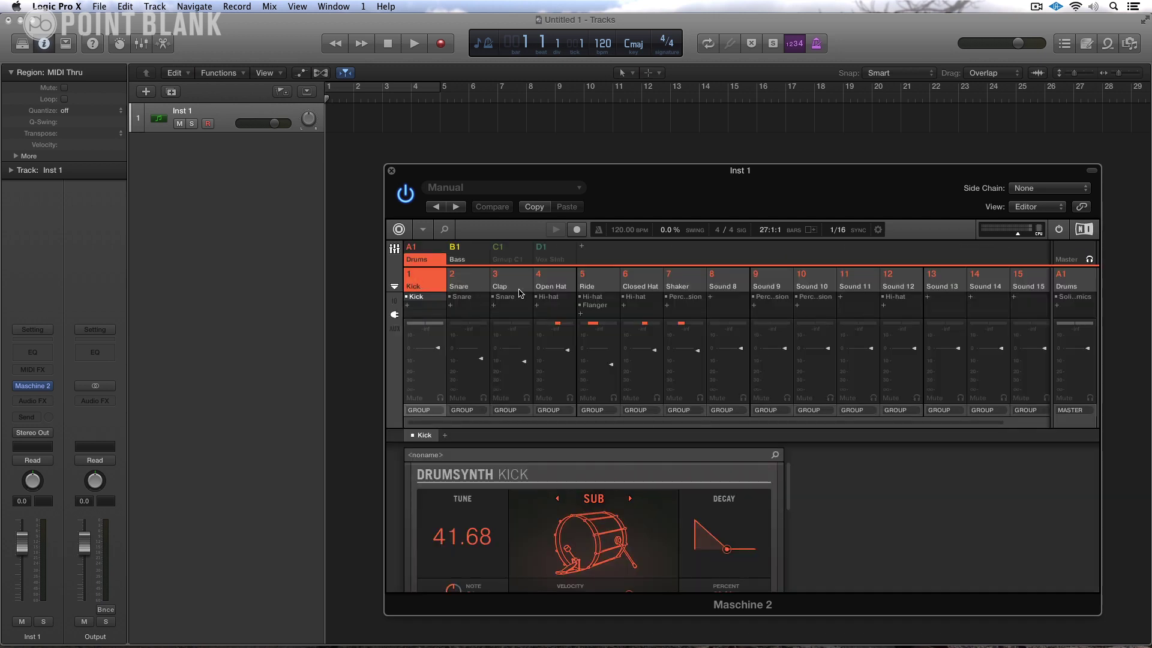
Play the project while turning on a cycle over bars 1 to 5 and setting the tempo to 126, and stop playback.
{"action": "key", "text": "space"}
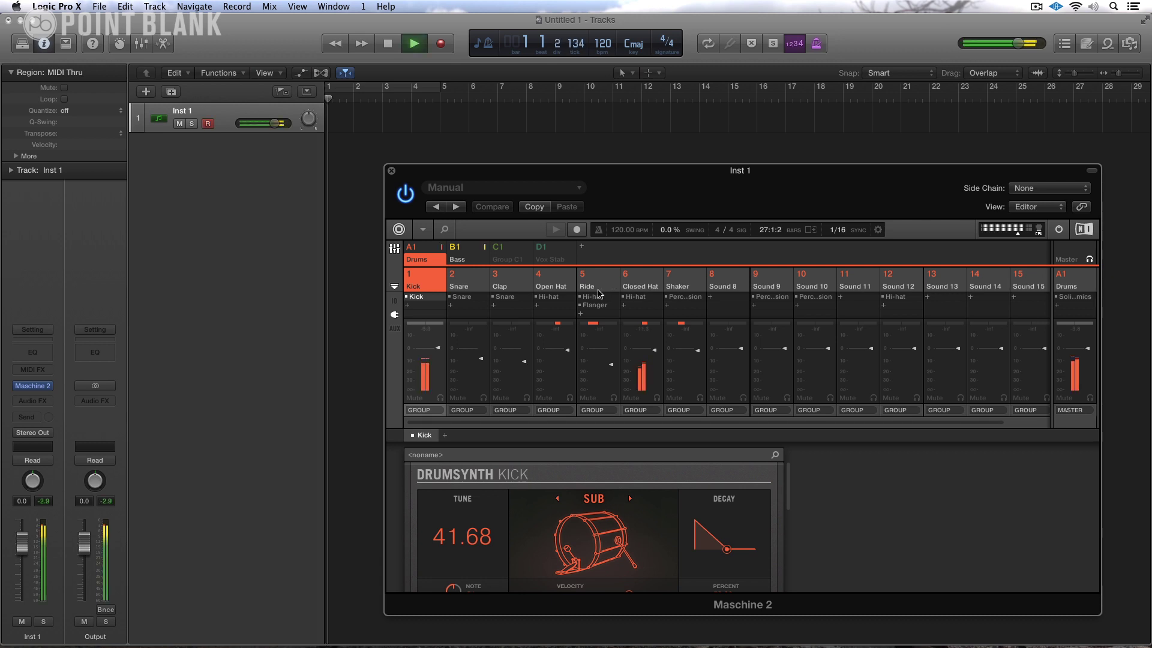
{"action": "left_click_drag", "start_coordinate": [335, 91], "coordinate": [439, 90]}
{"action": "left_click_drag", "start_coordinate": [603, 48], "coordinate": [603, 34]}
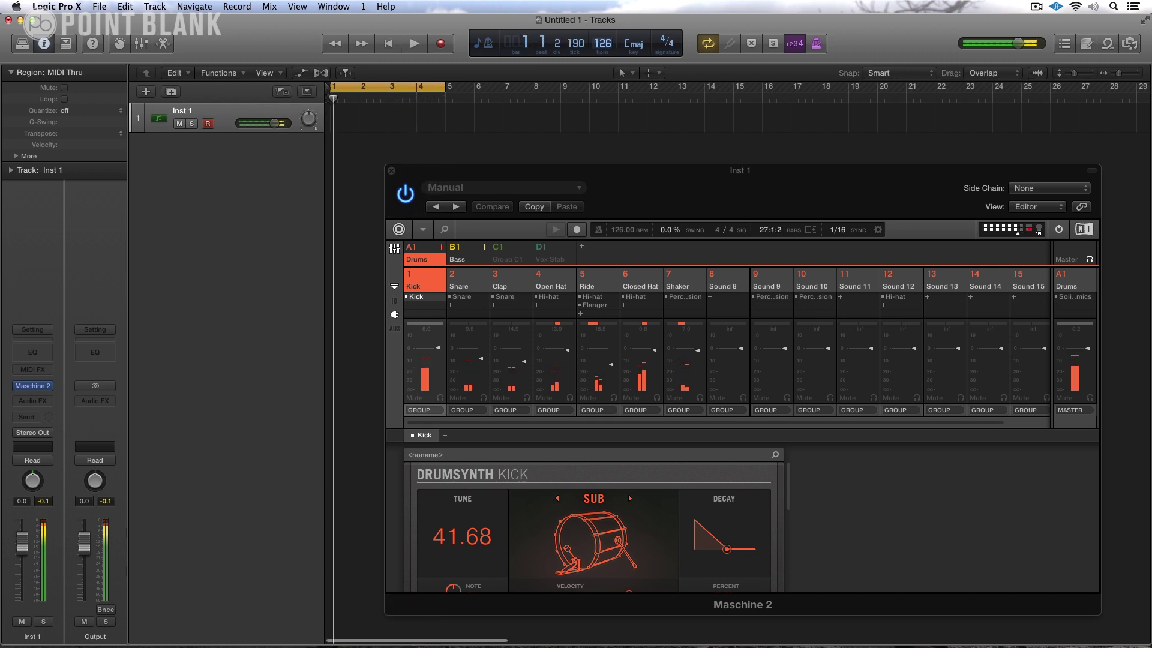
{"action": "key", "text": "space"}
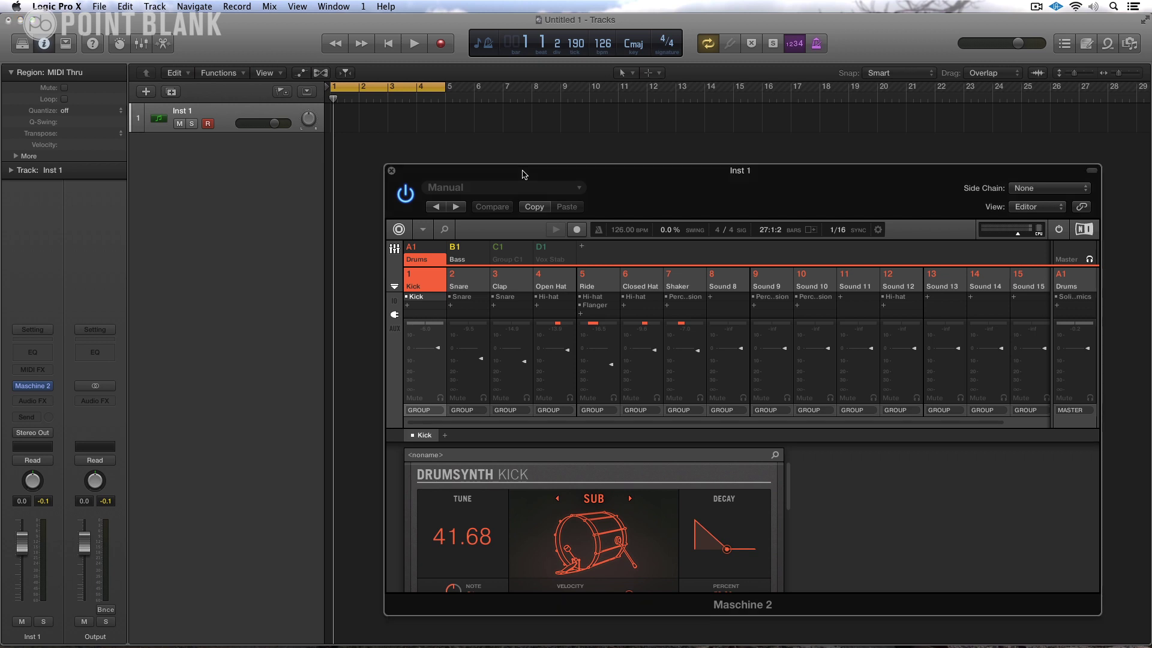
Route the Drums group's Kick to Ext. 1, Snare to Ext. 2 and Clap to Ext. 3.
{"action": "left_click_drag", "start_coordinate": [522, 172], "coordinate": [472, 151]}
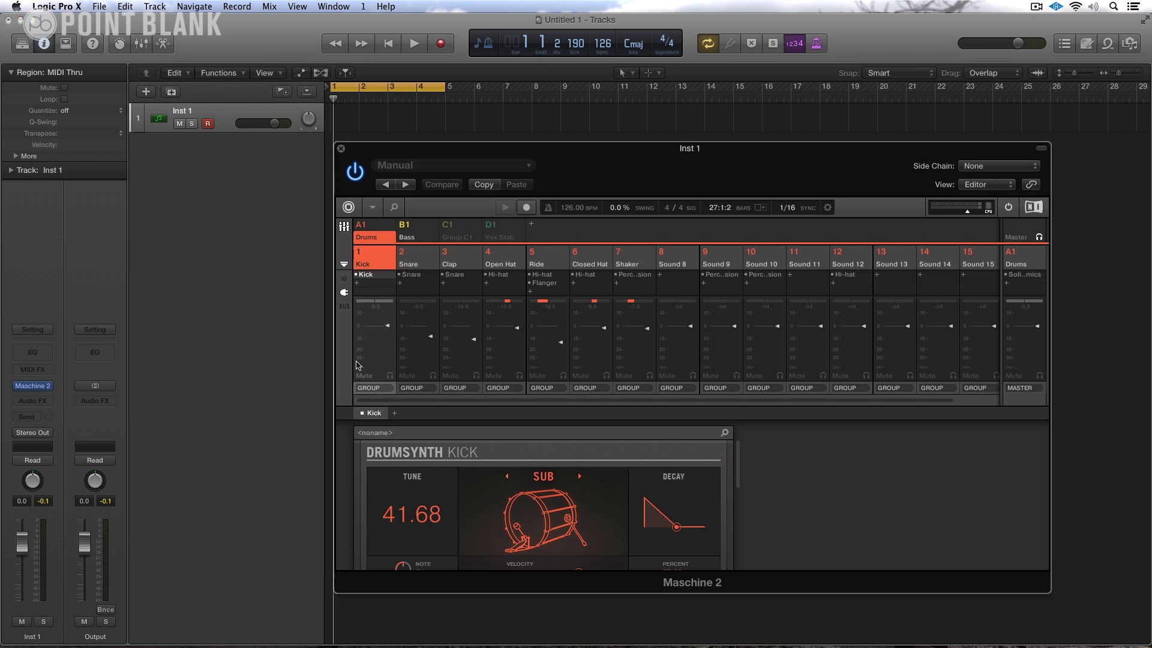
{"action": "left_click", "coordinate": [387, 388]}
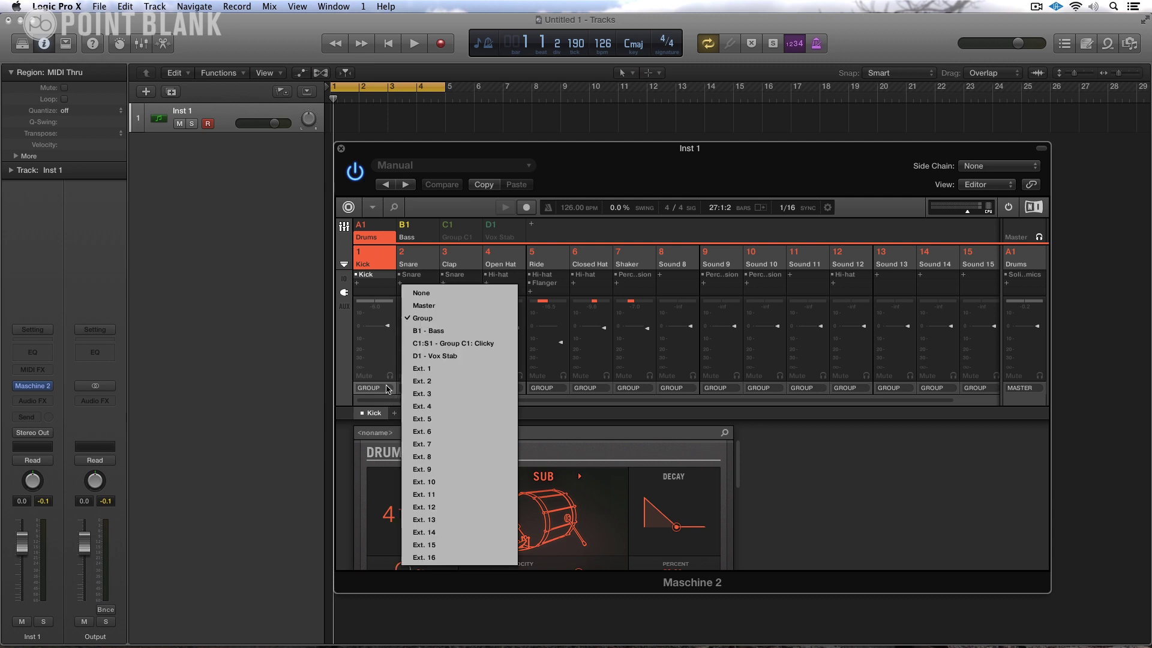
{"action": "left_click", "coordinate": [446, 370]}
{"action": "left_click", "coordinate": [428, 387]}
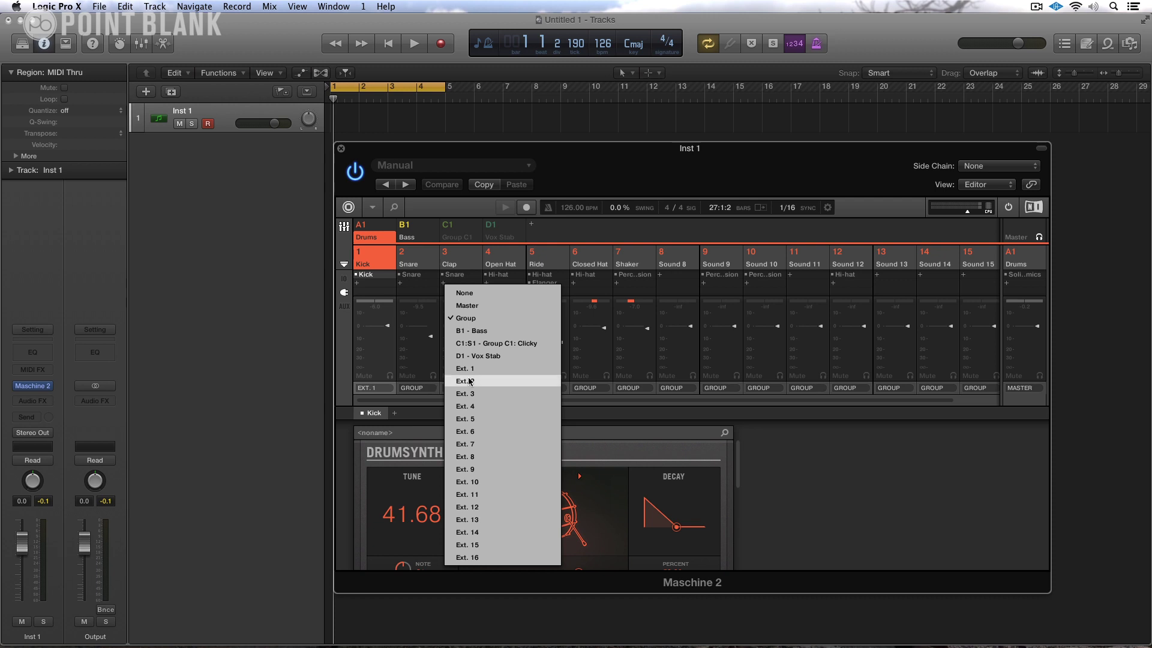
{"action": "left_click", "coordinate": [469, 380]}
{"action": "left_click", "coordinate": [461, 395]}
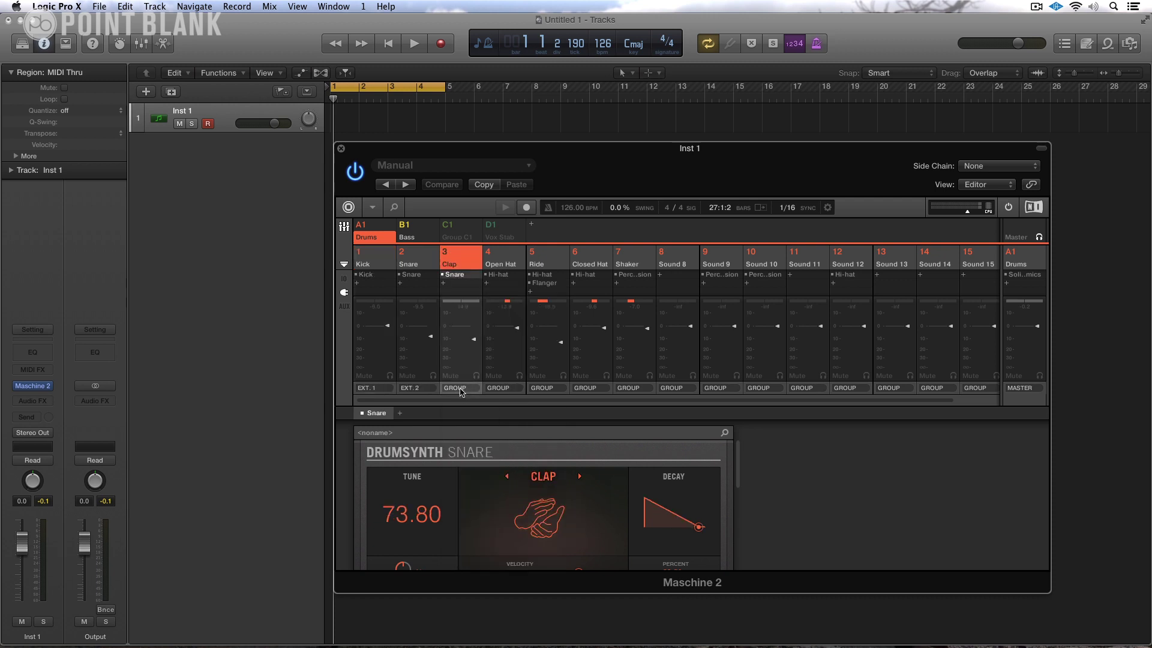
{"action": "left_click", "coordinate": [462, 389]}
{"action": "left_click", "coordinate": [517, 399]}
Route Open Hat to Ext. 4, Ride to Ext. 5, Closed Hat to Ext. 6 and Shaker to Ext. 7.
{"action": "left_click", "coordinate": [512, 388]}
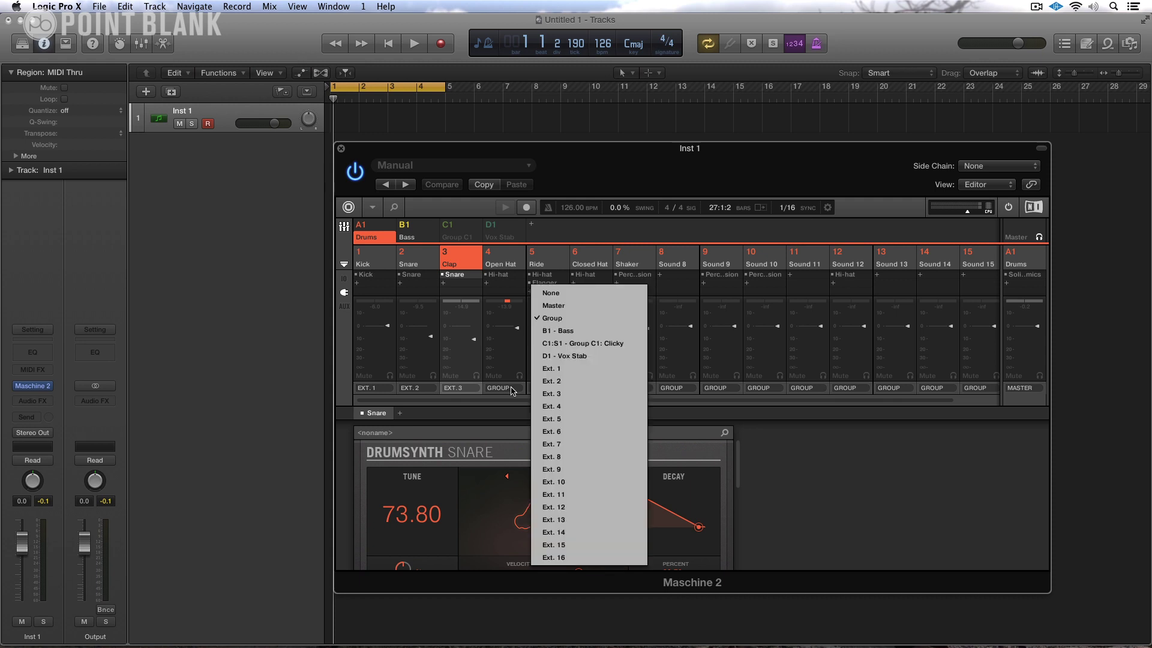
{"action": "left_click", "coordinate": [557, 403]}
{"action": "left_click", "coordinate": [555, 389]}
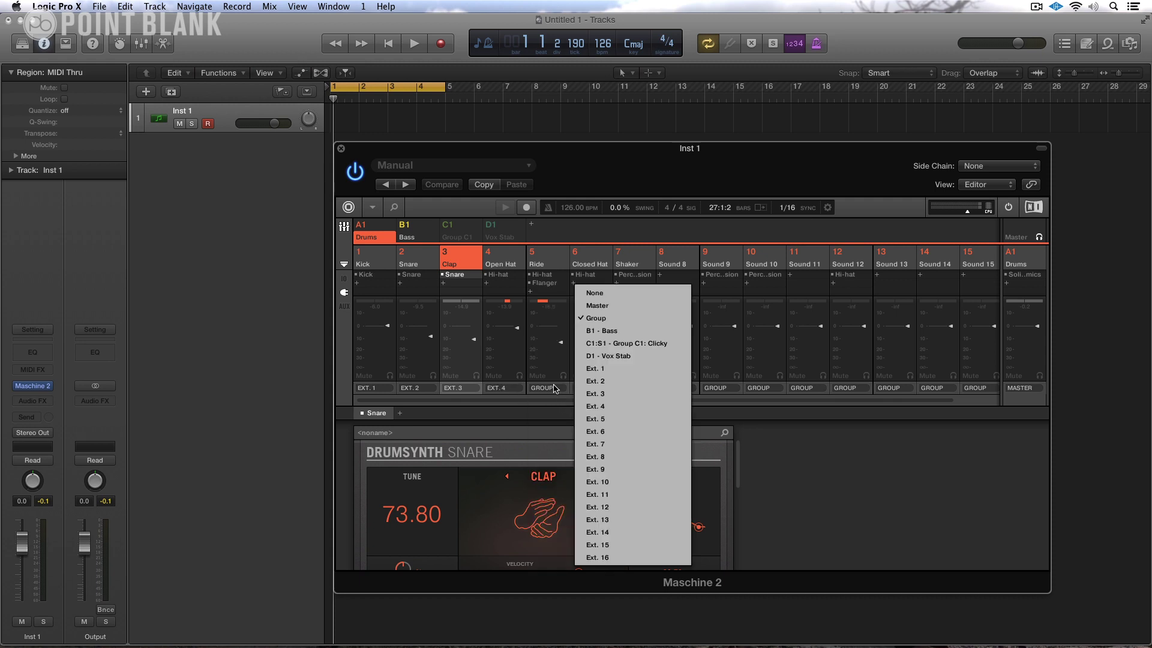
{"action": "left_click", "coordinate": [603, 412]}
{"action": "left_click", "coordinate": [596, 388]}
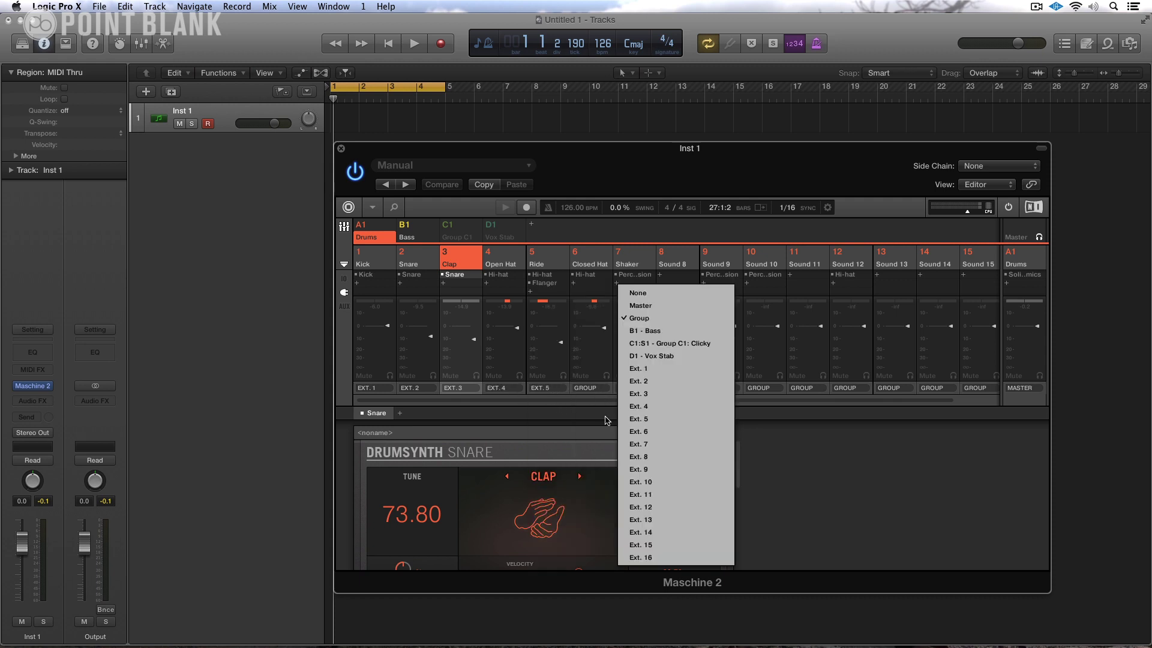
{"action": "left_click", "coordinate": [640, 434]}
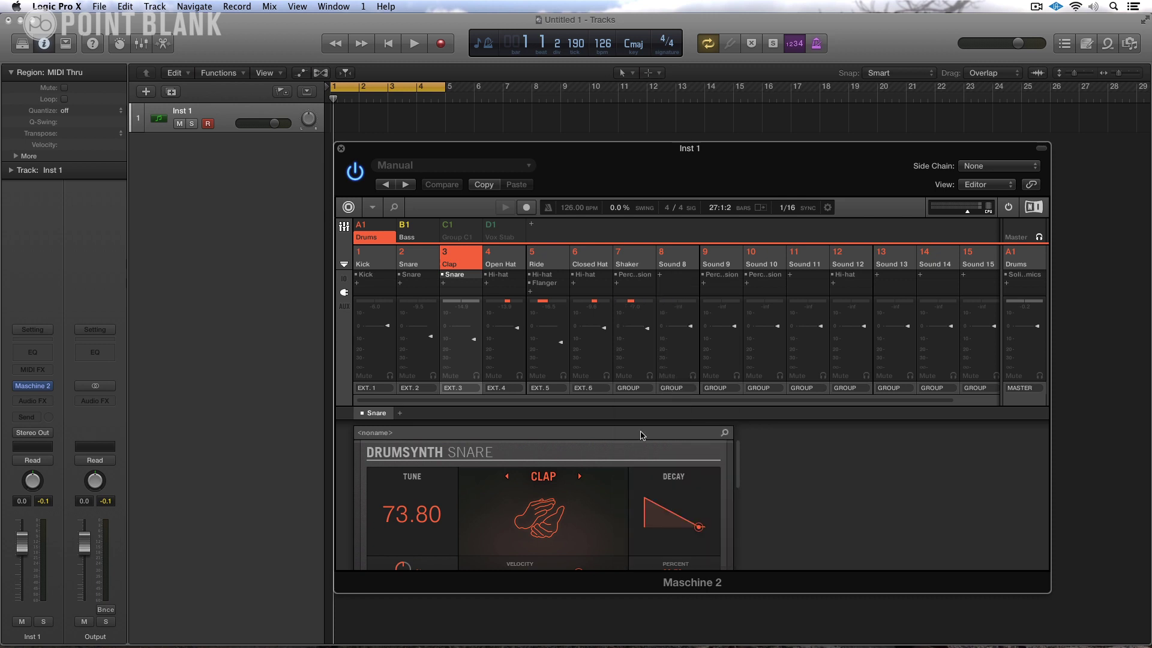
{"action": "left_click", "coordinate": [636, 389]}
{"action": "left_click", "coordinate": [689, 446]}
Select the Bass group in Maschine's mixer and audition it with the loop playing.
{"action": "key", "text": "space"}
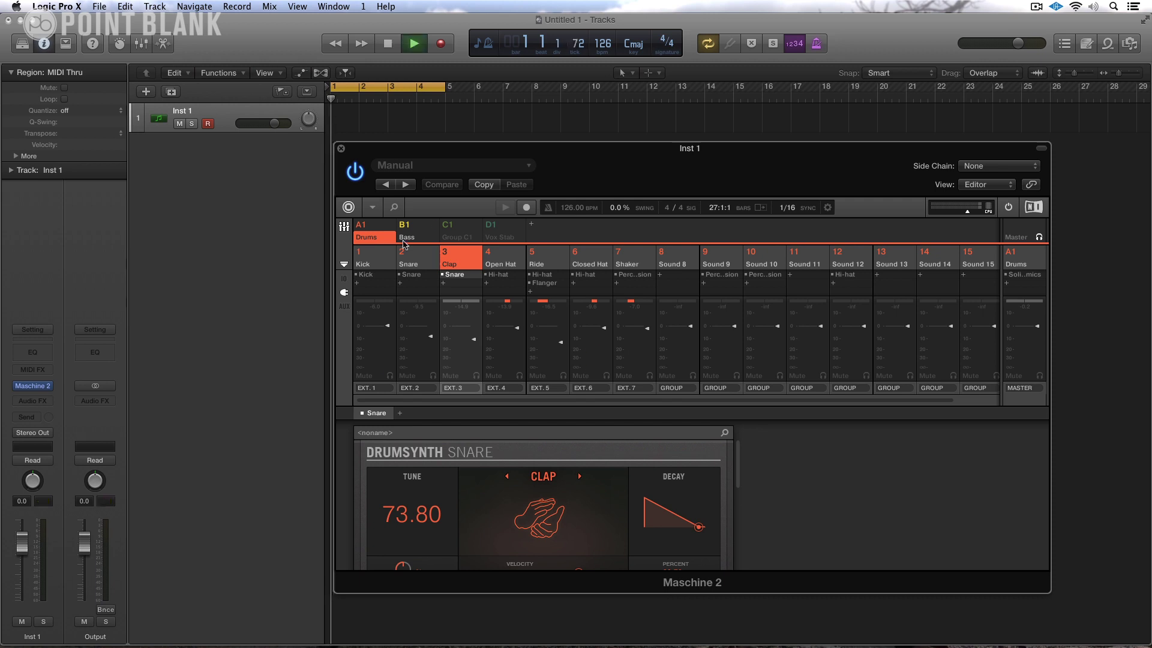
{"action": "left_click", "coordinate": [409, 231]}
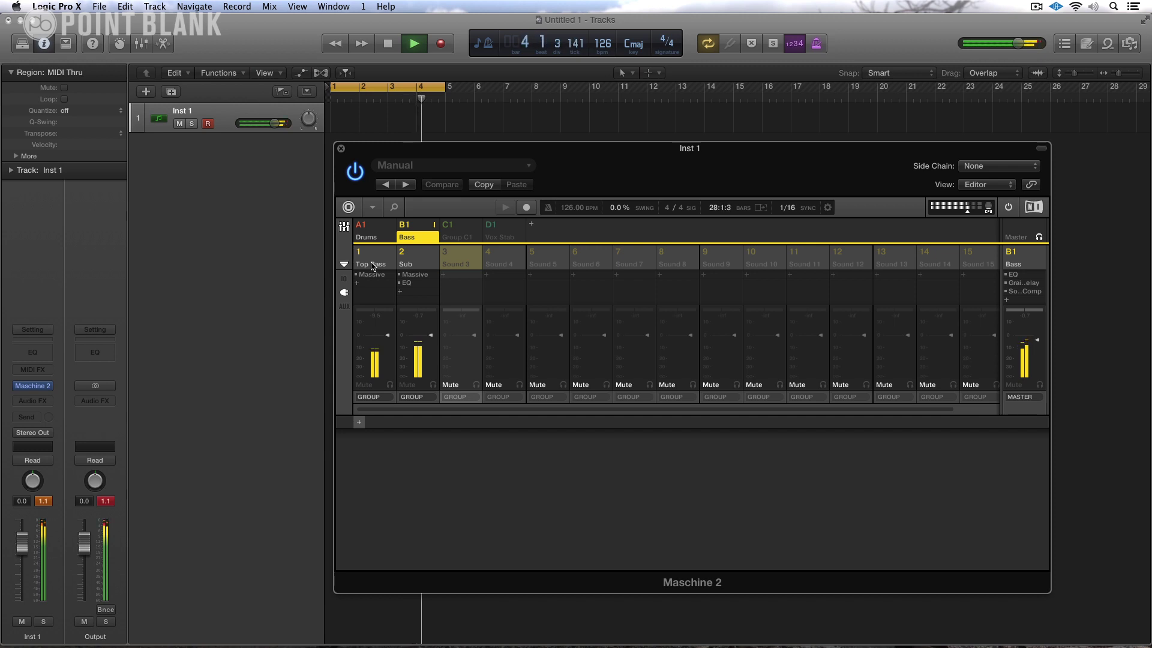
{"action": "key", "text": "space"}
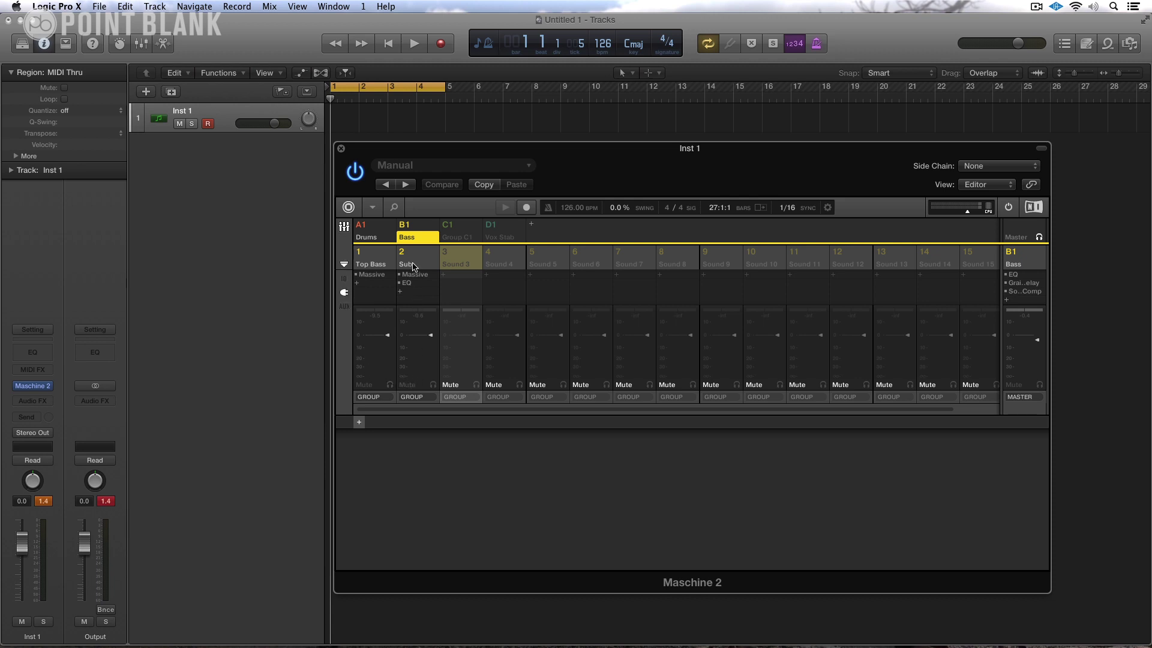
In Maschine's arrange view, set the Bass group's audio output destination to Ext. 8.
{"action": "left_click", "coordinate": [344, 228]}
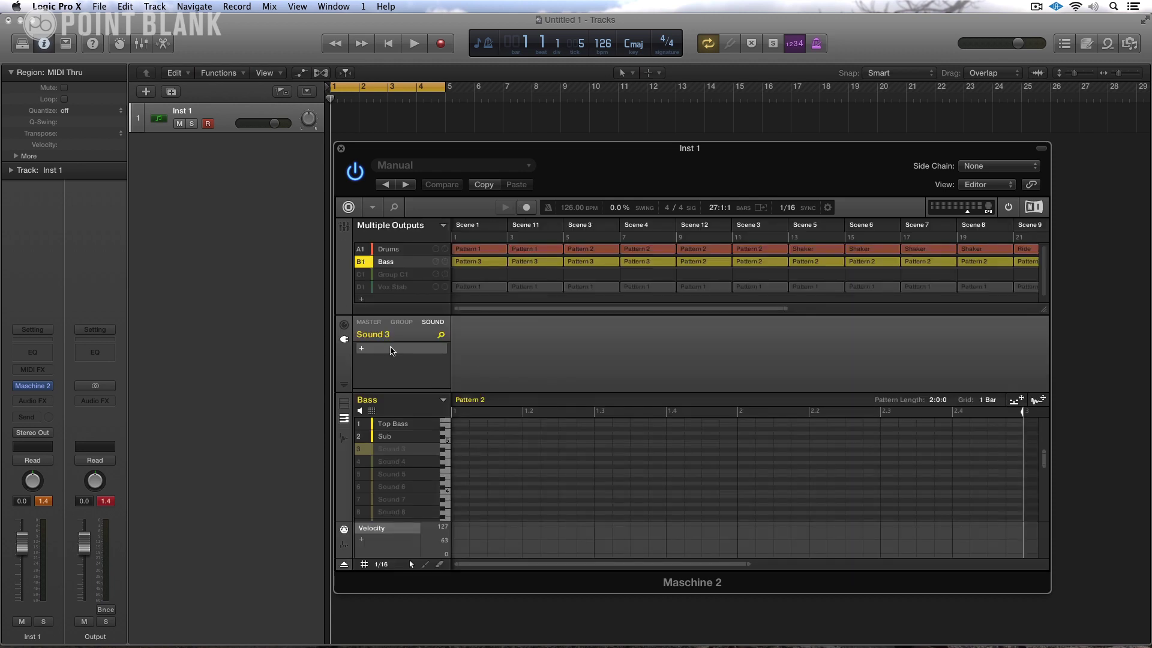
{"action": "left_click", "coordinate": [406, 323]}
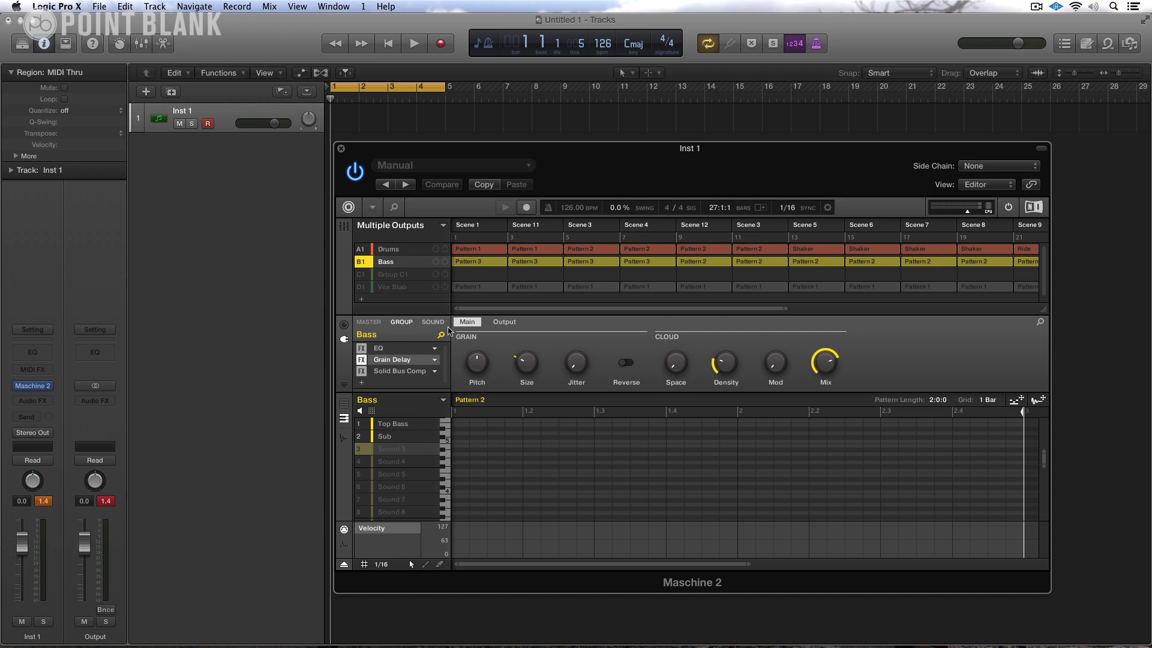
{"action": "left_click", "coordinate": [344, 325]}
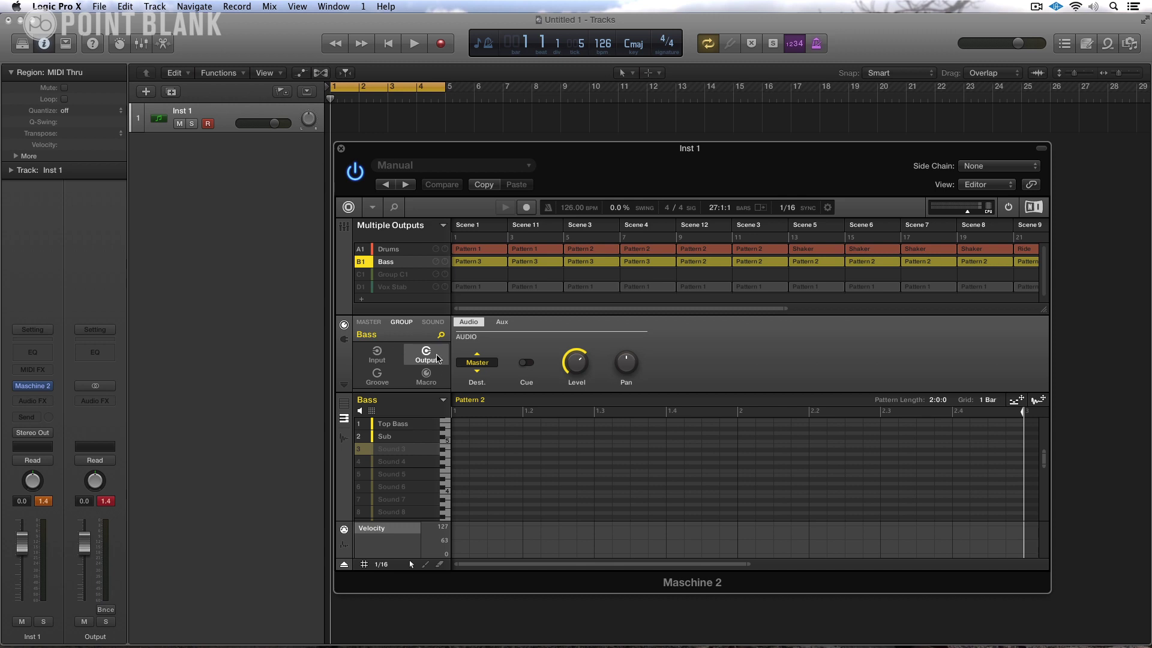
{"action": "left_click", "coordinate": [476, 363]}
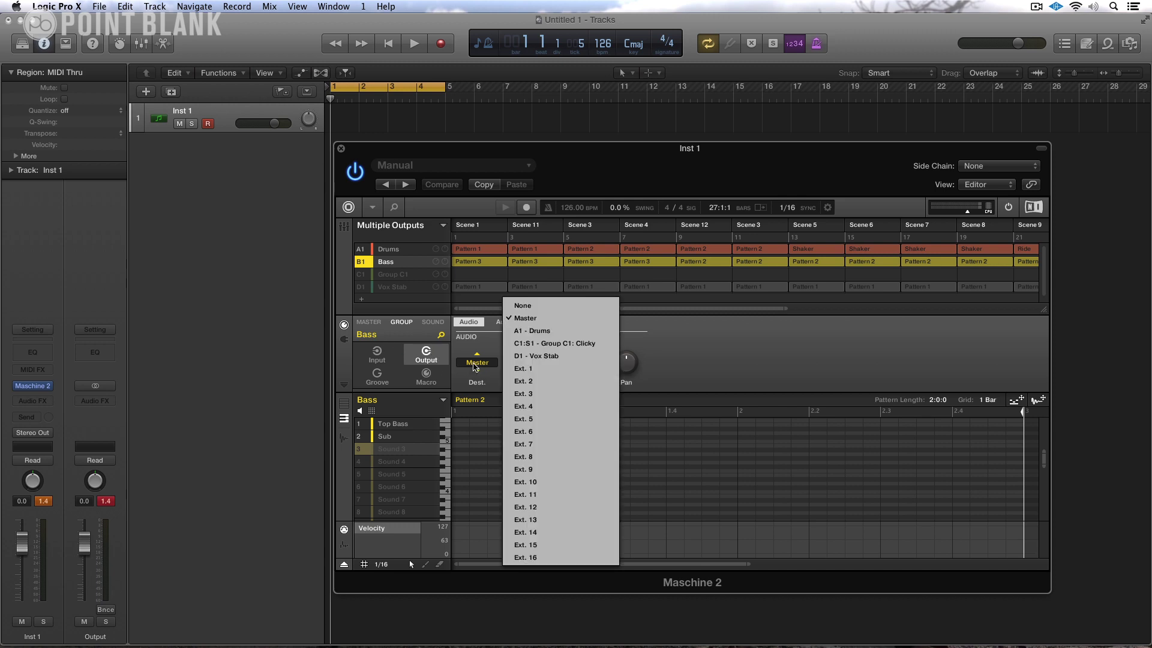
{"action": "left_click", "coordinate": [539, 457]}
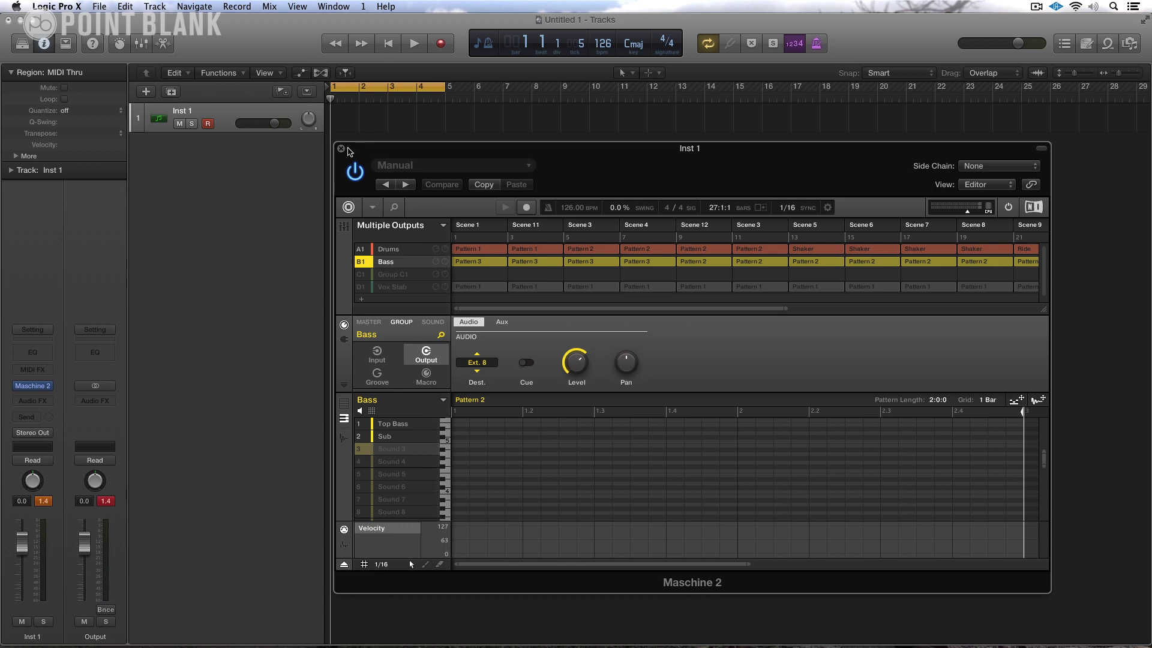
Move the Maschine window aside and open Logic's mixer next to it.
{"action": "left_click_drag", "start_coordinate": [368, 147], "coordinate": [560, 124]}
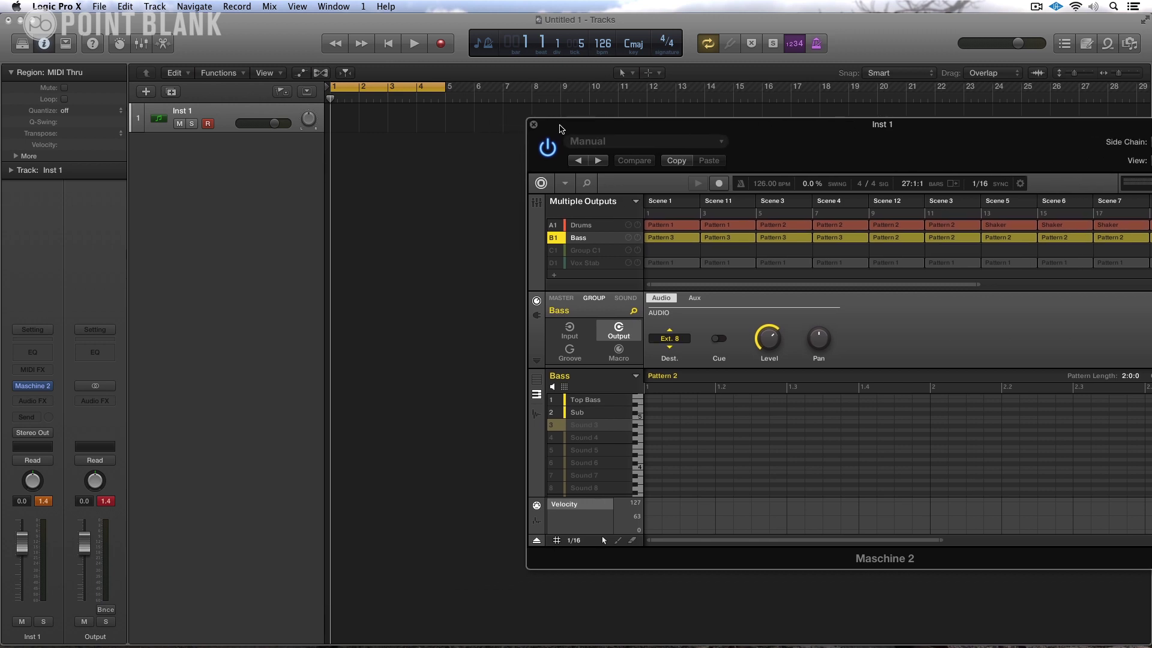
{"action": "key", "text": "x"}
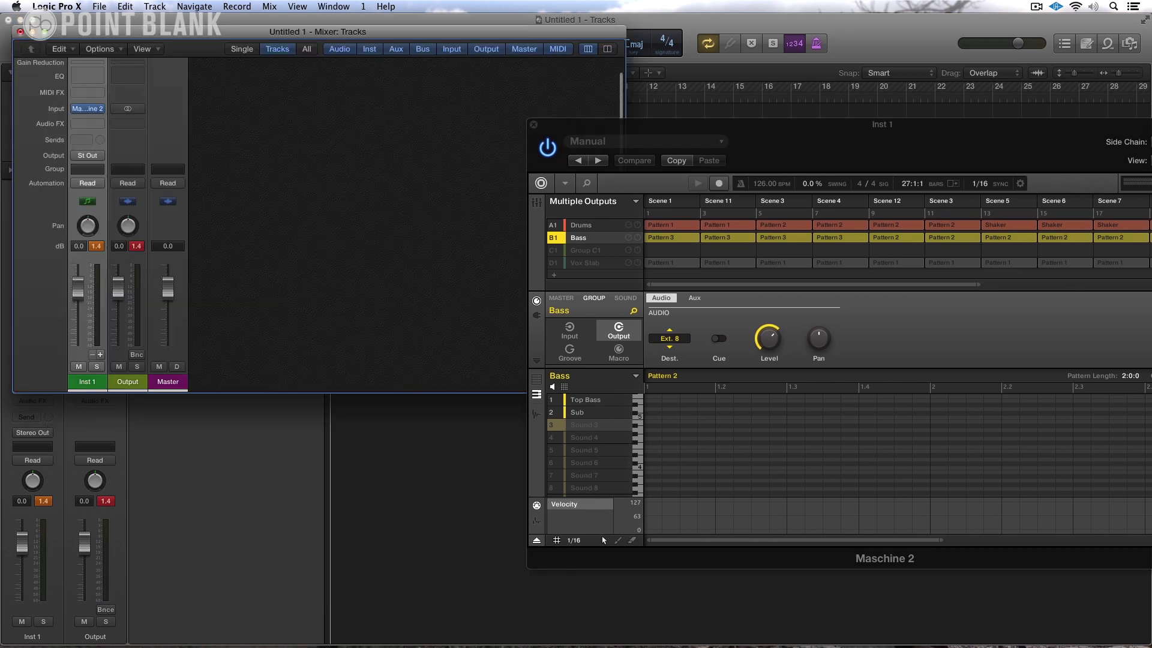
{"action": "left_click_drag", "start_coordinate": [181, 33], "coordinate": [208, 100]}
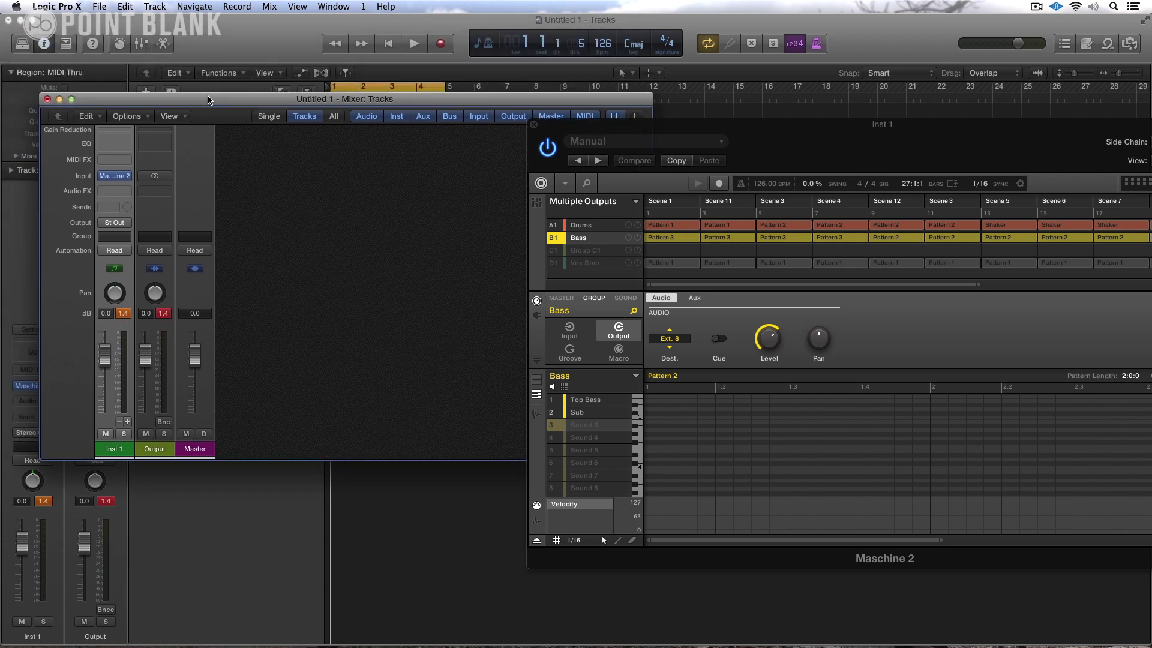
Add seven aux channels to the Inst 1 strip for Maschine's outputs 3-4 through 15-16.
{"action": "left_click", "coordinate": [127, 422]}
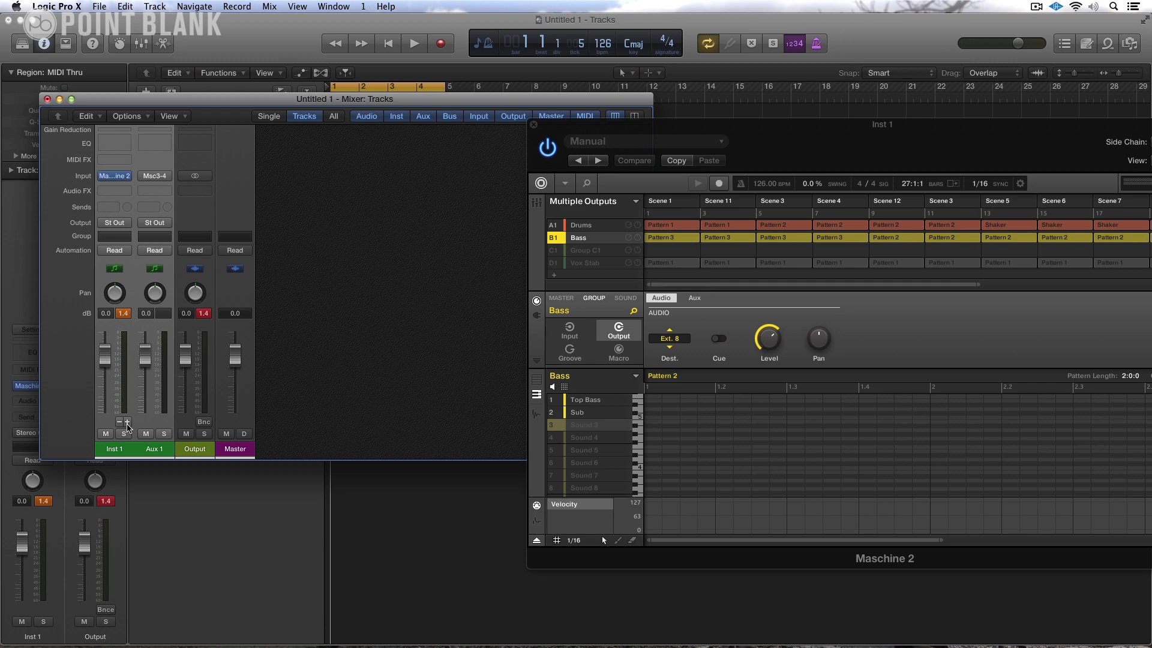
{"action": "left_click", "coordinate": [127, 422]}
{"action": "left_click", "coordinate": [127, 422]}
{"action": "left_click", "coordinate": [126, 422]}
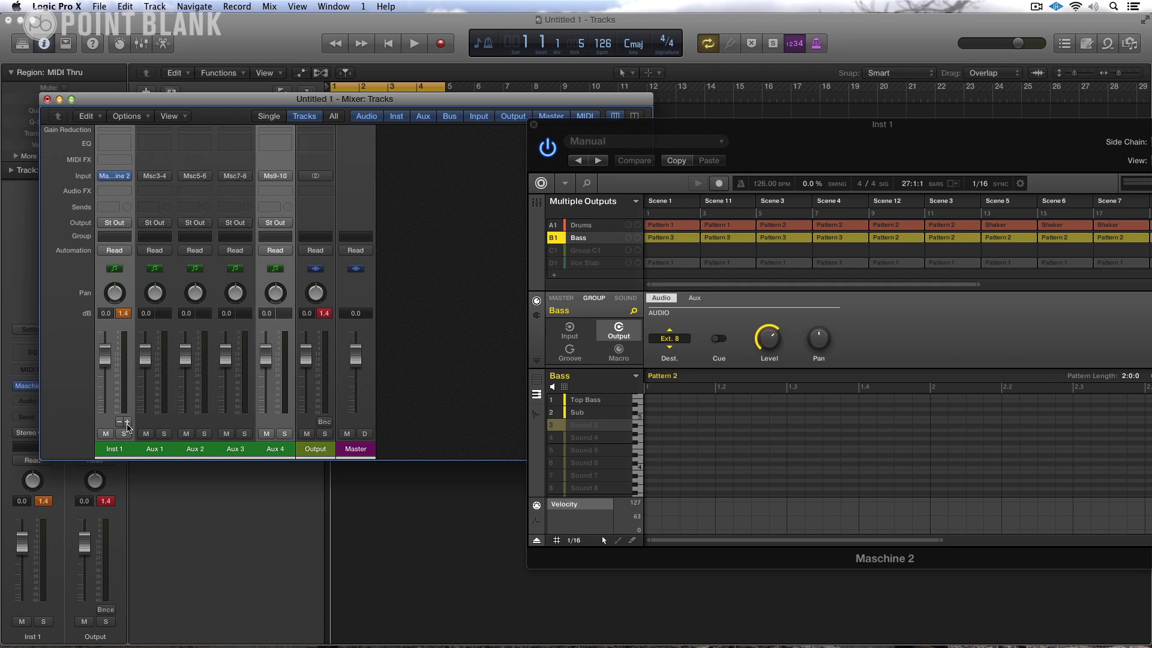
{"action": "left_click", "coordinate": [126, 422]}
{"action": "left_click", "coordinate": [126, 423]}
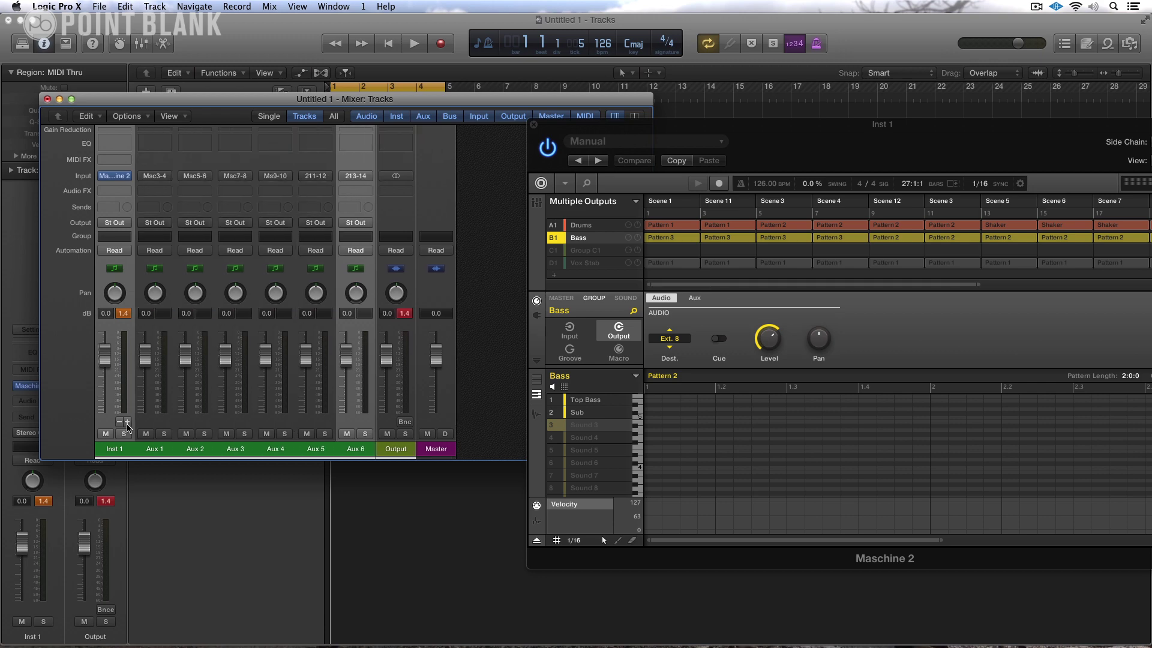
{"action": "left_click", "coordinate": [126, 422]}
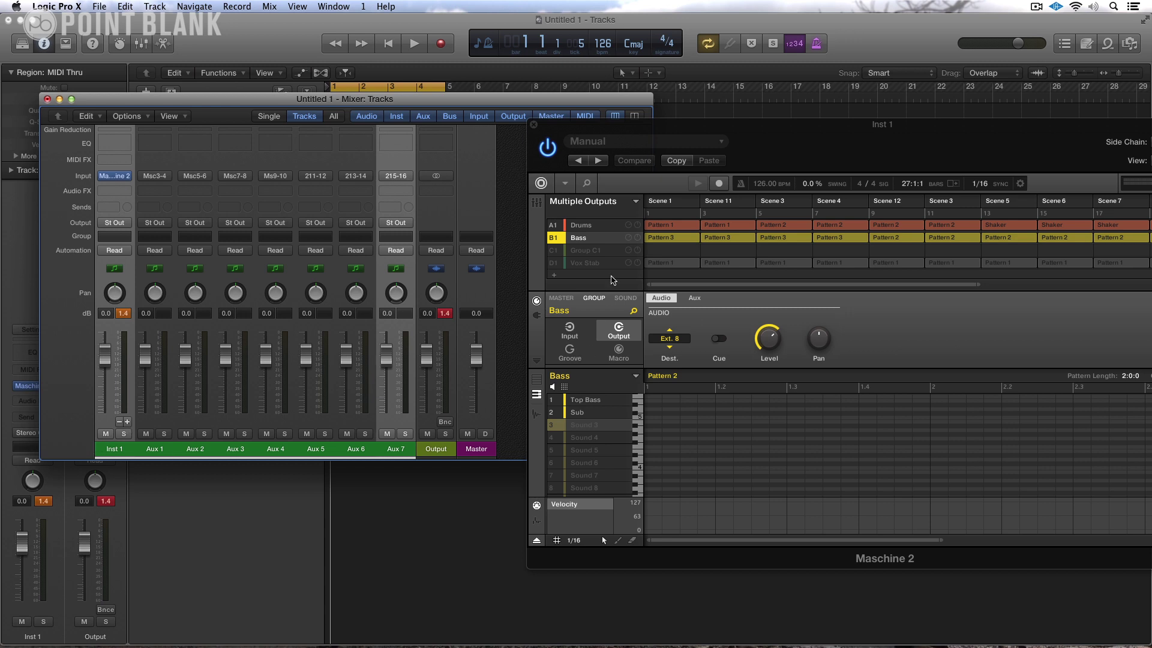
With the loop playing, solo the Inst 1 strip in Logic's mixer and rename it Kick.
{"action": "key", "text": "space"}
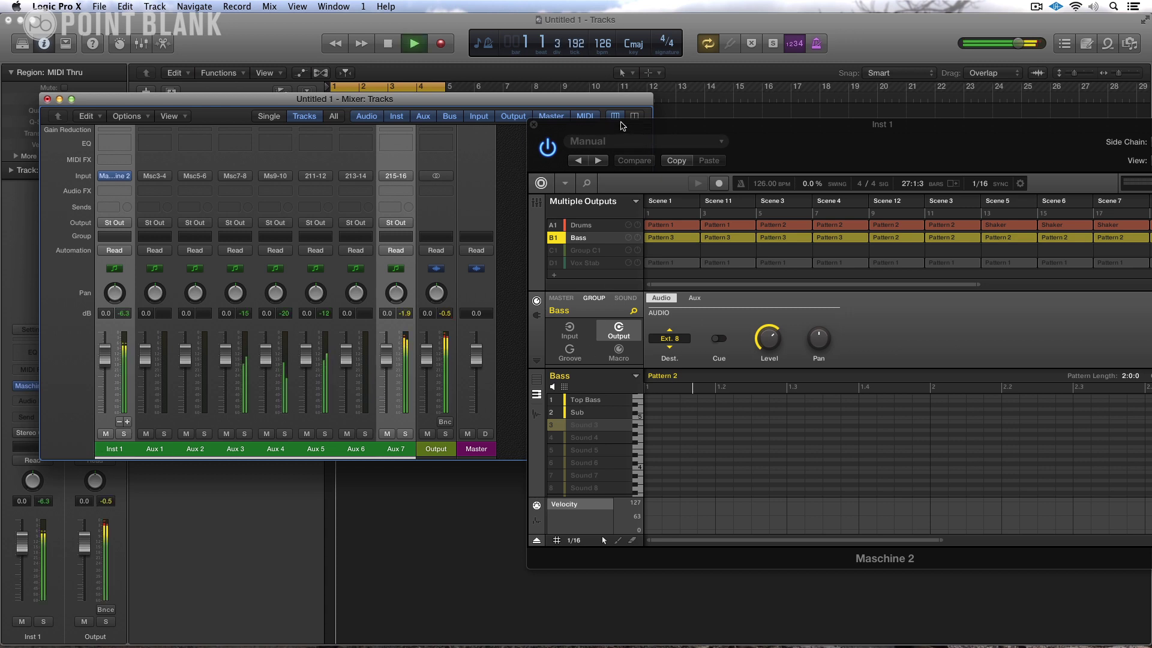
{"action": "left_click", "coordinate": [431, 447]}
{"action": "key", "text": "s"}
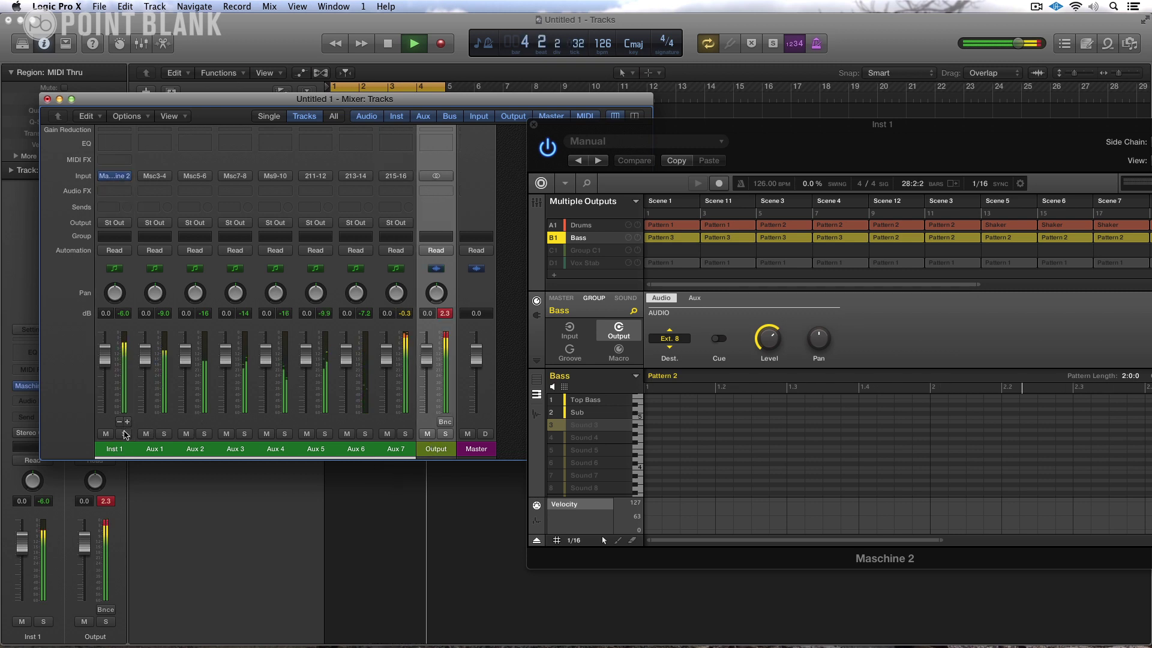
{"action": "double_click", "coordinate": [117, 449]}
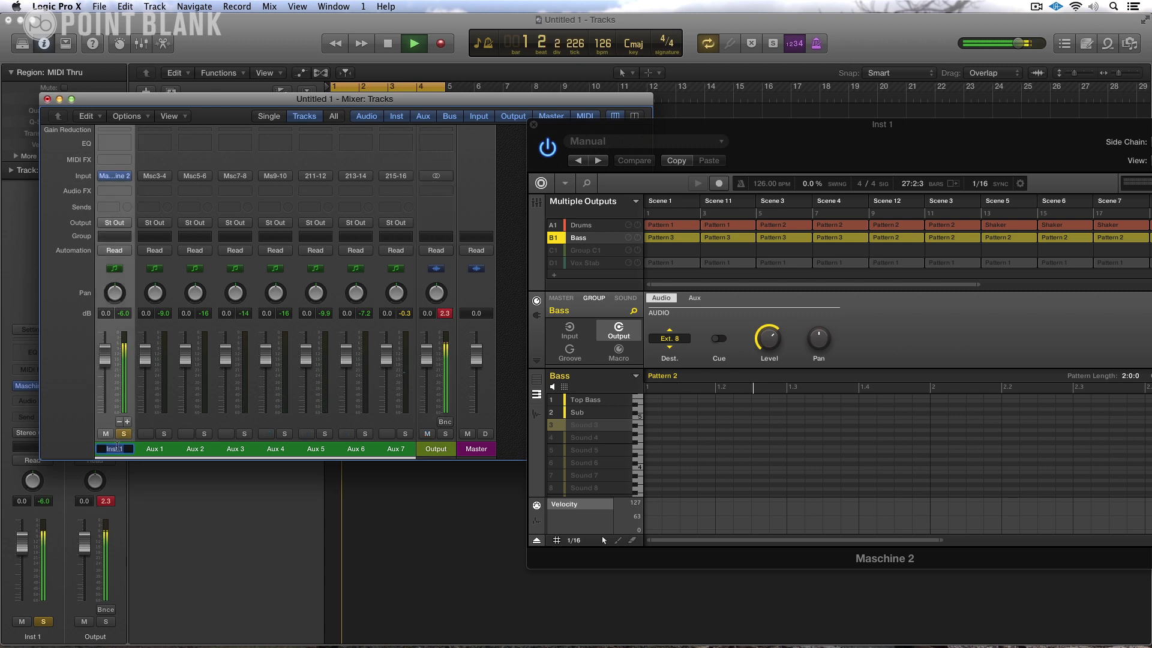
{"action": "type", "text": "Kick"}
{"action": "key", "text": "Return"}
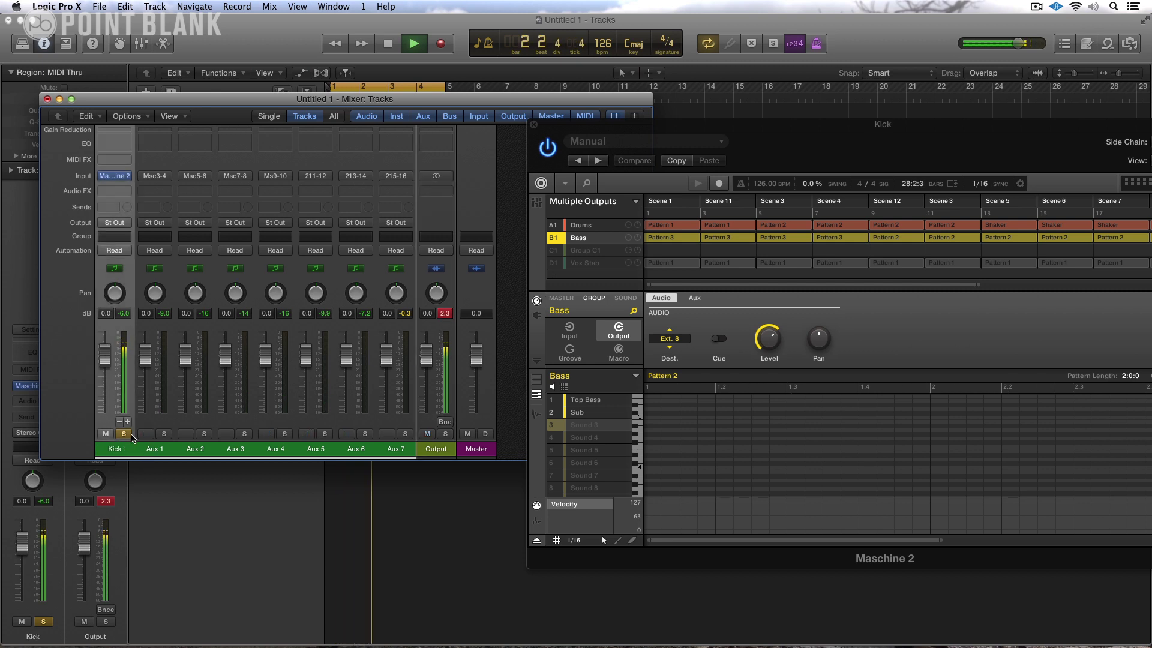
Move the solo from the Kick strip to Aux 1 and rename Aux 1 as Snare.
{"action": "left_click", "coordinate": [164, 434]}
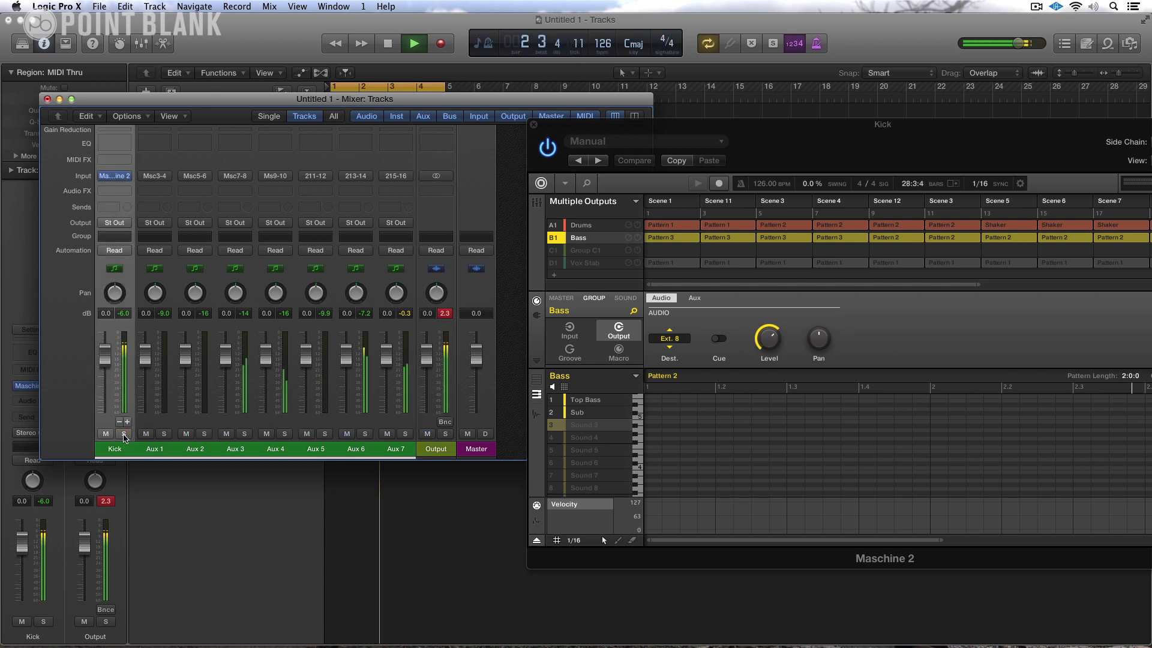
{"action": "left_click", "coordinate": [155, 450]}
{"action": "double_click", "coordinate": [155, 450]}
{"action": "type", "text": "Snare"}
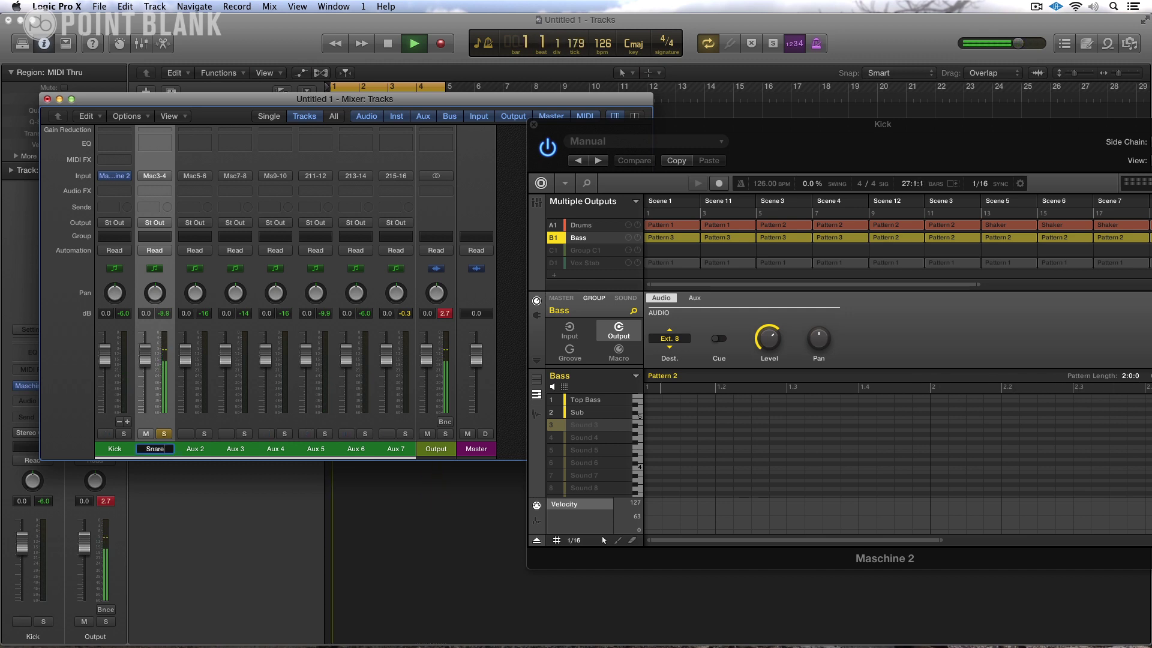
{"action": "key", "text": "Return"}
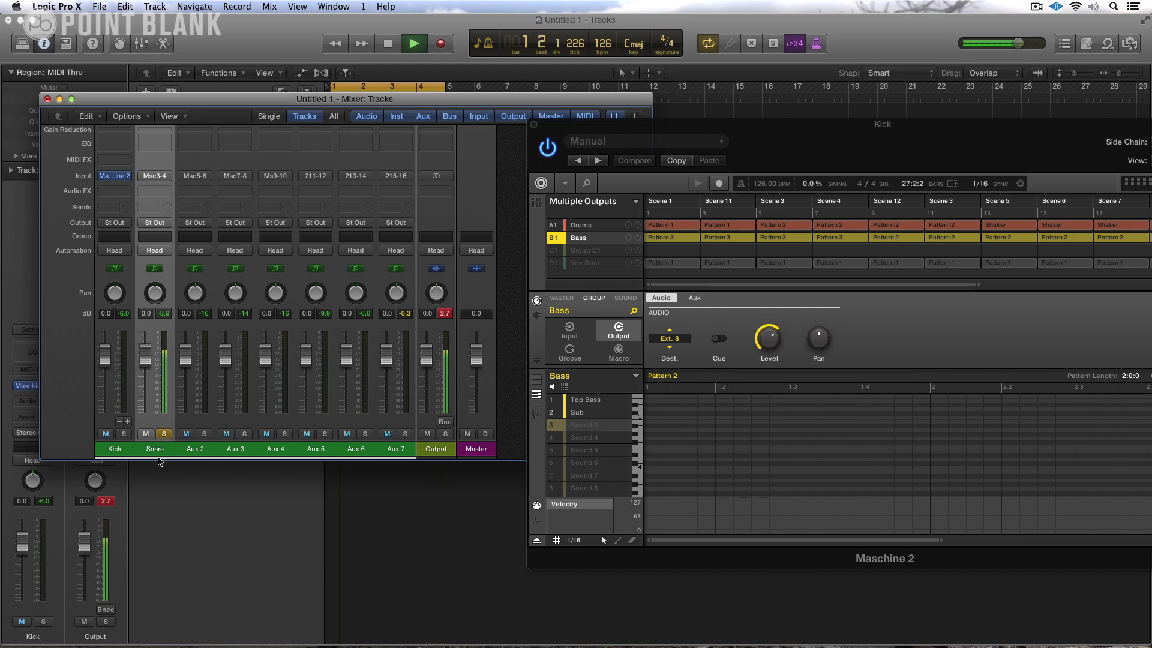
Solo Aux 2 in place of the Snare strip and rename it Clap.
{"action": "left_click", "coordinate": [204, 434]}
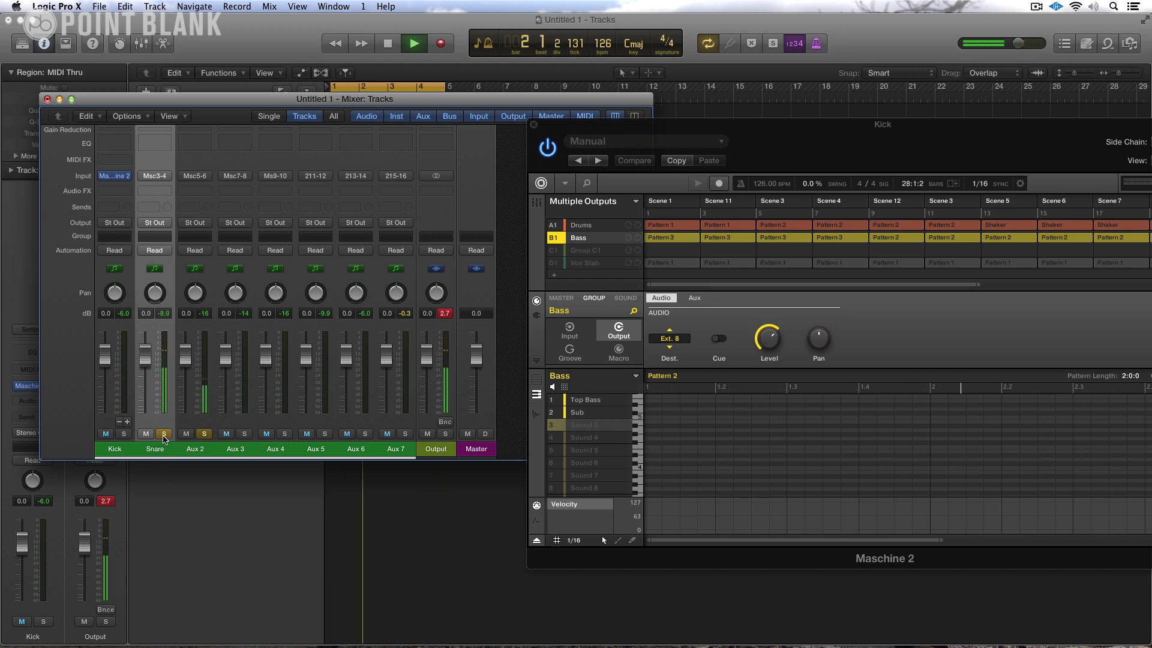
{"action": "double_click", "coordinate": [197, 449]}
{"action": "type", "text": "Clap"}
{"action": "key", "text": "Return"}
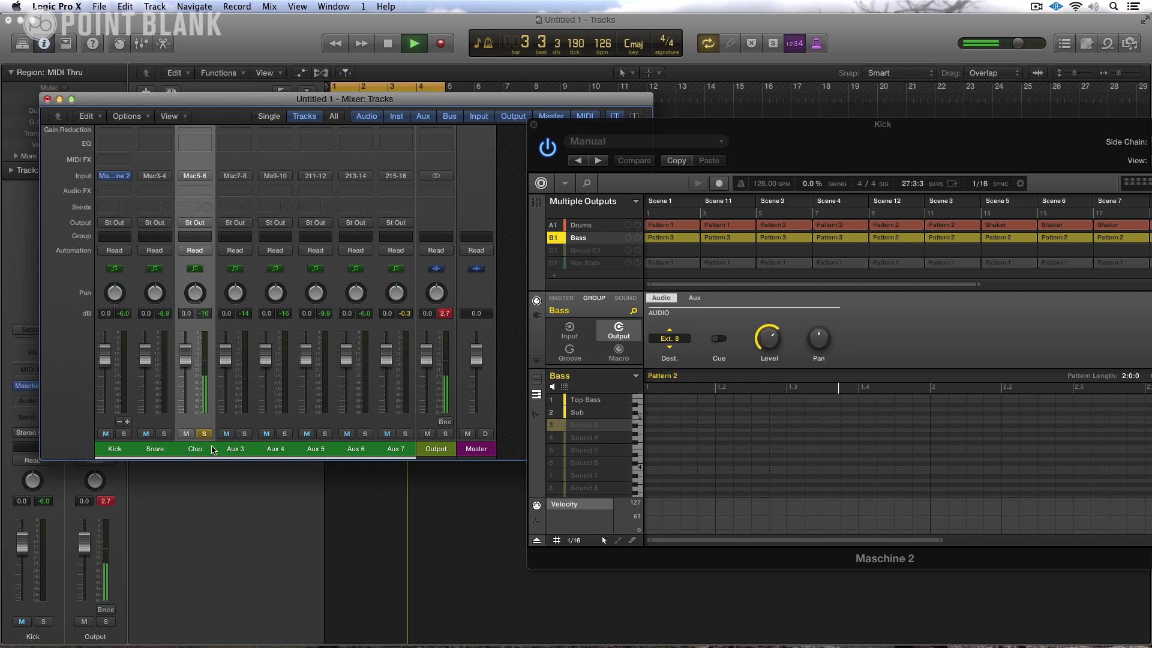
Solo Aux 3 alongside the Clap strip and rename it Open Hat.
{"action": "left_click", "coordinate": [244, 433]}
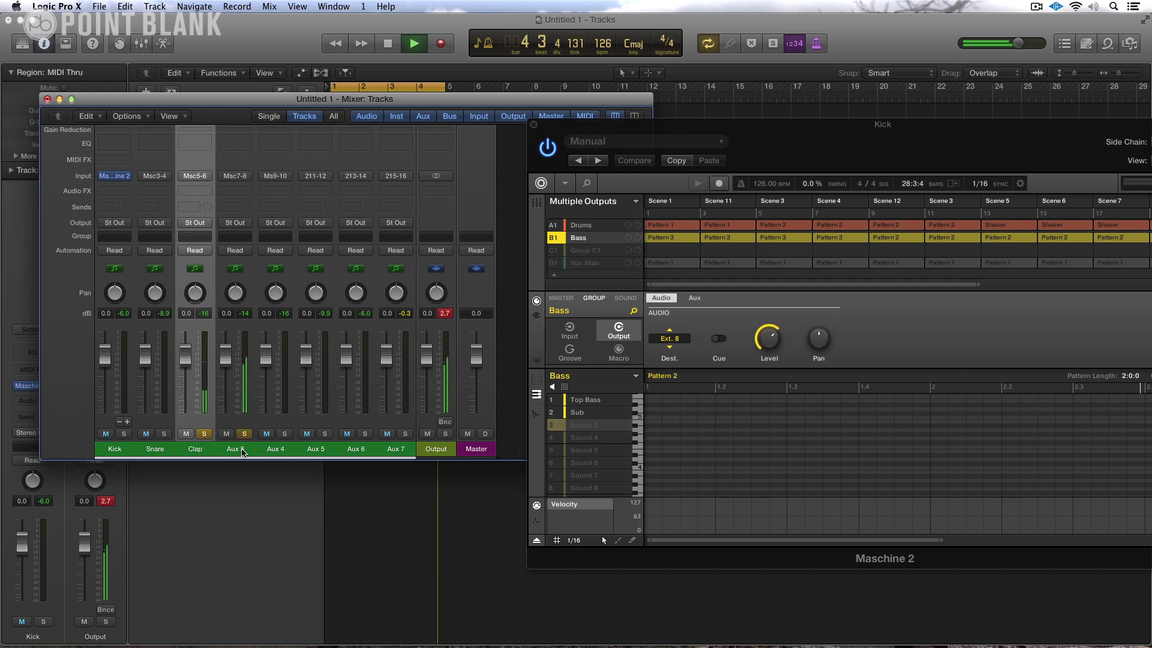
{"action": "double_click", "coordinate": [243, 449]}
{"action": "type", "text": "O"}
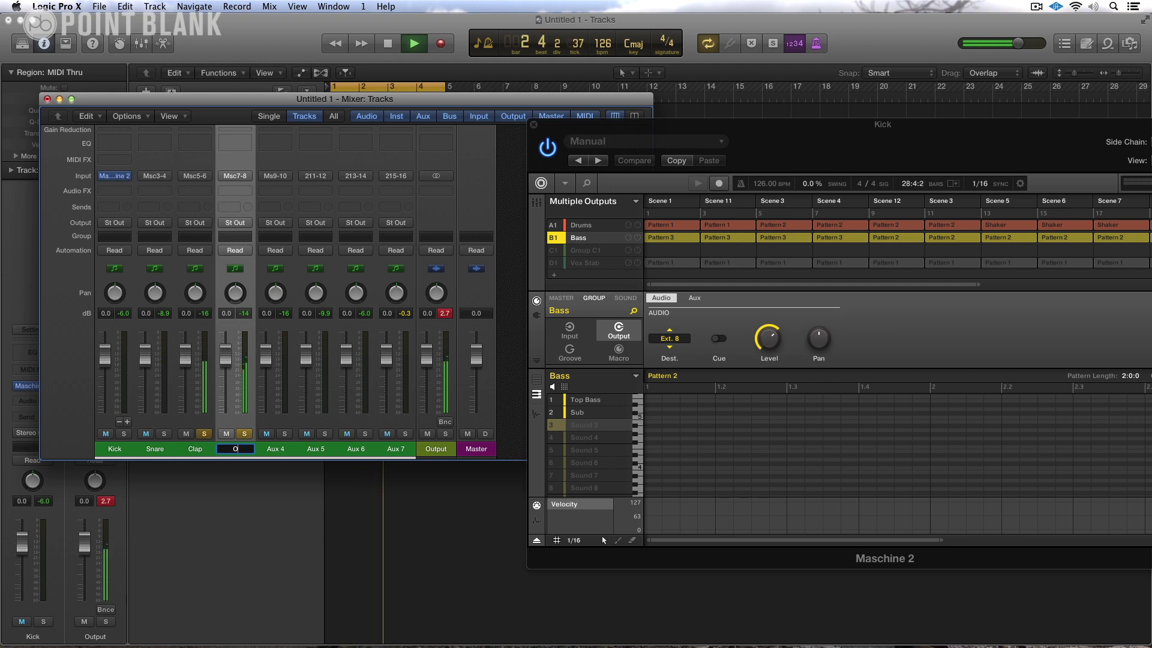
{"action": "type", "text": "pen Hat"}
{"action": "key", "text": "Return"}
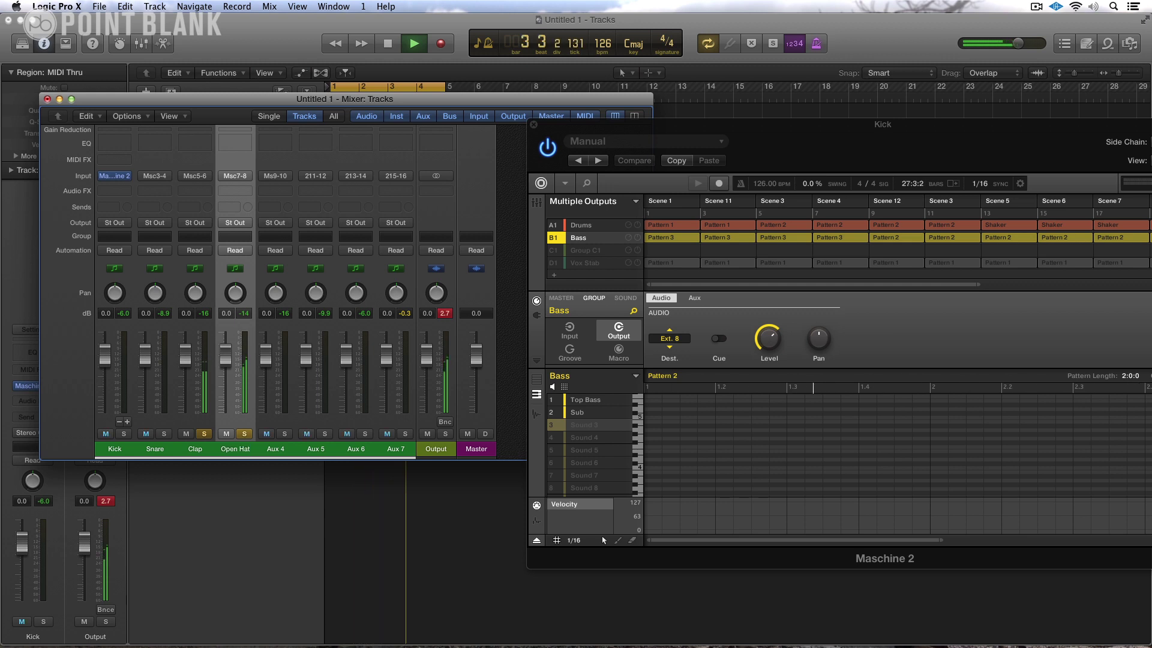
Solo only Aux 4, clearing the solos on Open Hat and Clap, and rename it Ride.
{"action": "left_click", "coordinate": [284, 434]}
{"action": "left_click", "coordinate": [245, 435]}
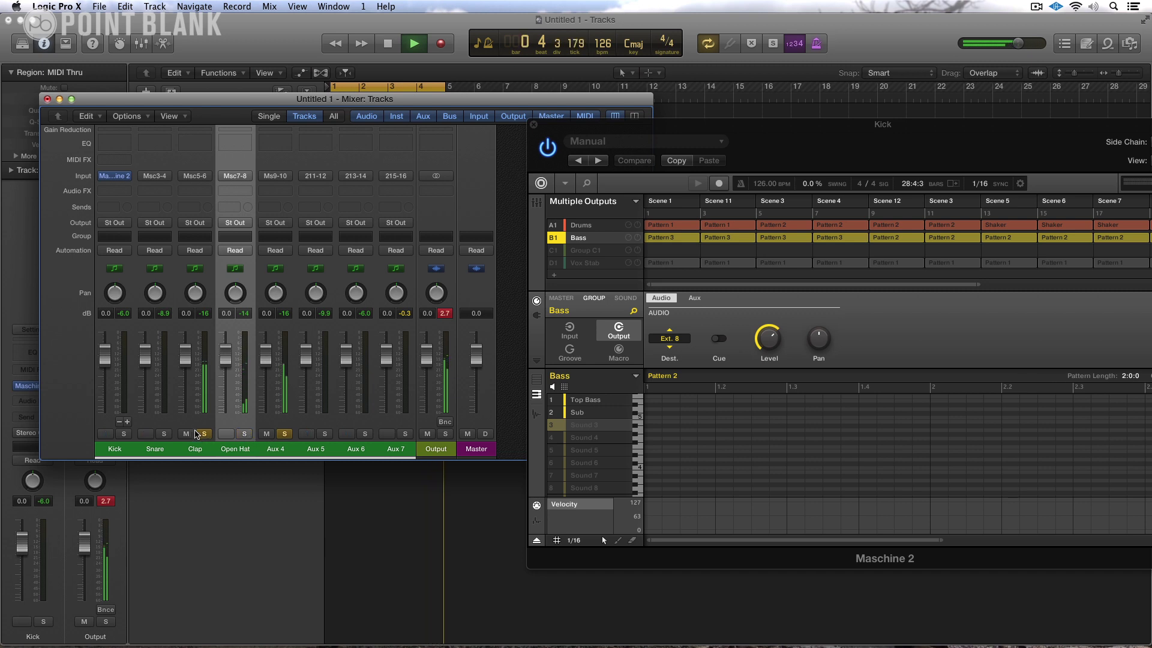
{"action": "double_click", "coordinate": [278, 451]}
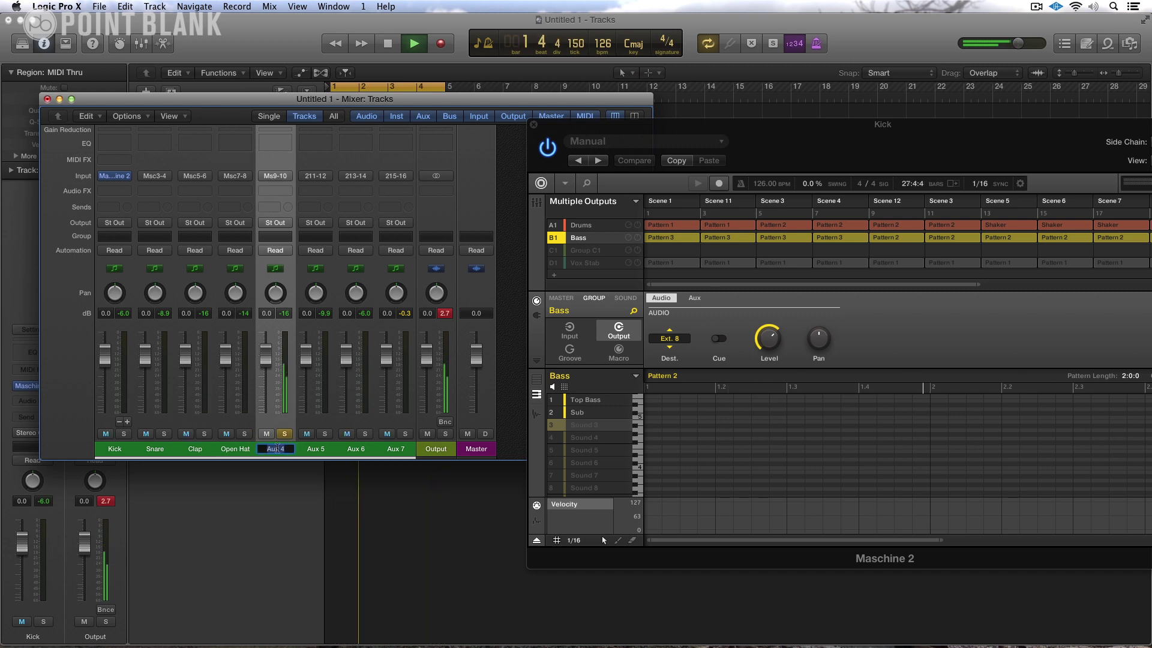
{"action": "type", "text": "Ride"}
{"action": "key", "text": "Return"}
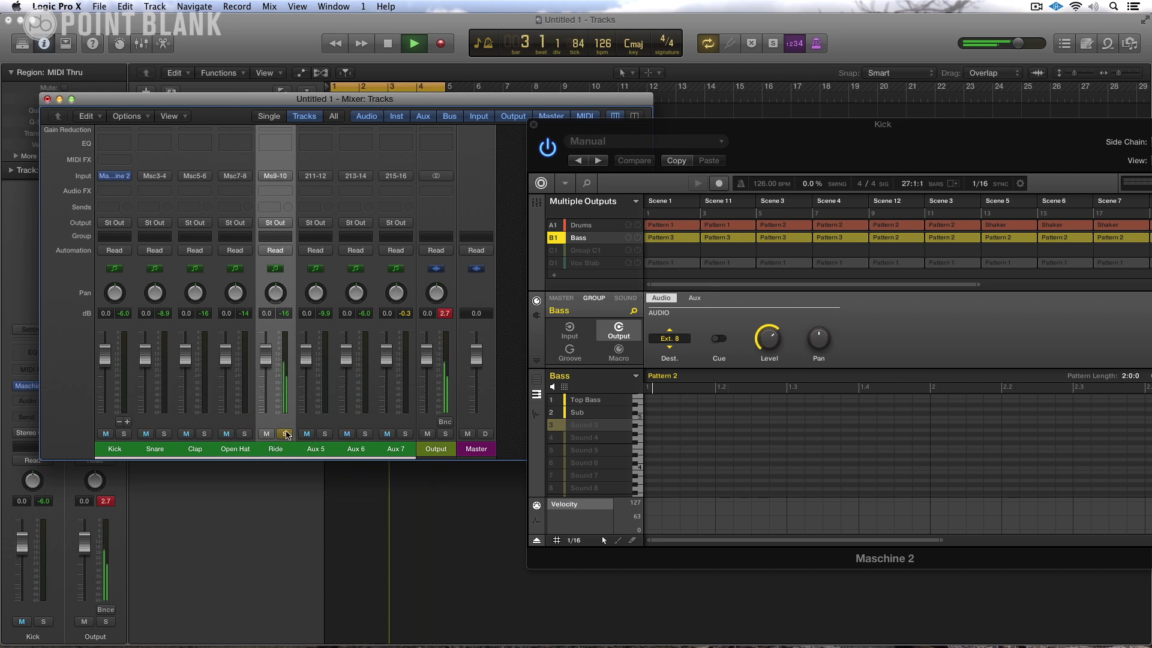
Turn off the Ride strip's solo and rename Aux 5 as Closed Hat.
{"action": "left_click", "coordinate": [284, 434]}
{"action": "double_click", "coordinate": [315, 448]}
{"action": "type", "text": "Closed"}
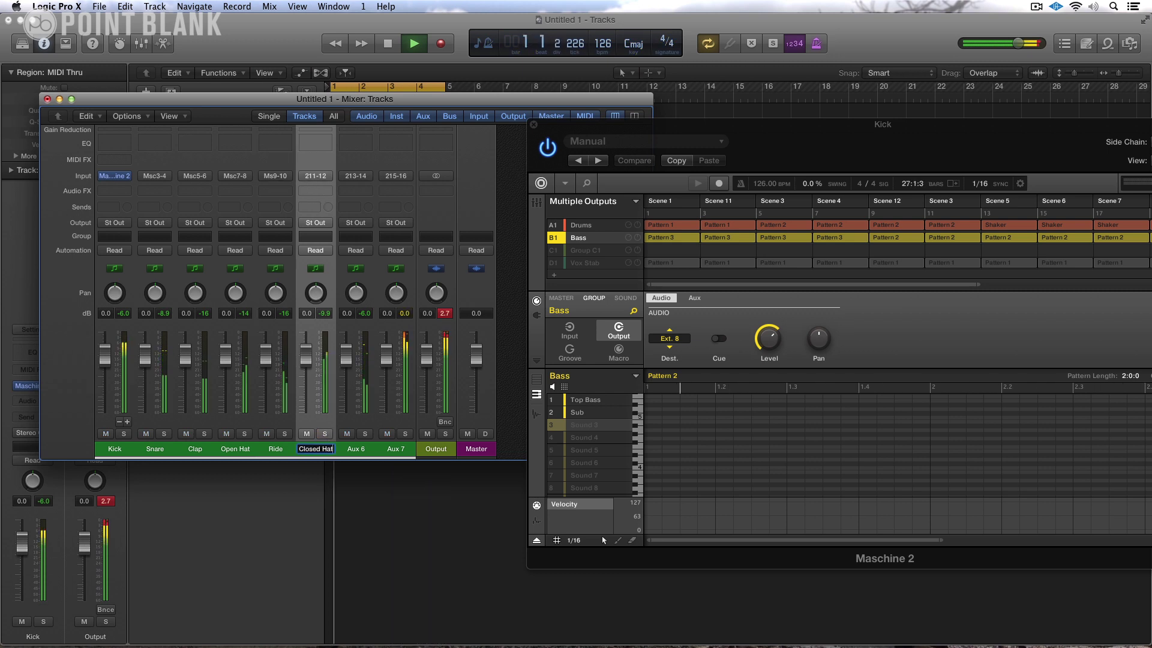
{"action": "type", "text": " Hat"}
{"action": "key", "text": "Return"}
Rename the Aux 6 strip as Shaker.
{"action": "double_click", "coordinate": [355, 450]}
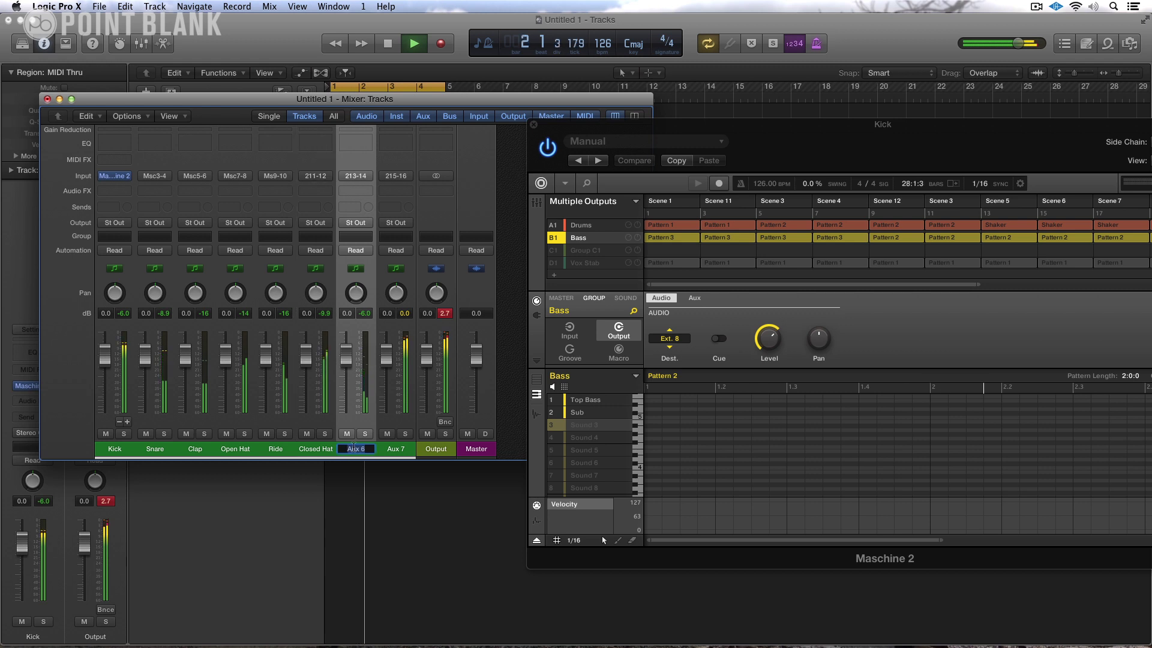
{"action": "type", "text": "Shaker"}
{"action": "key", "text": "Return"}
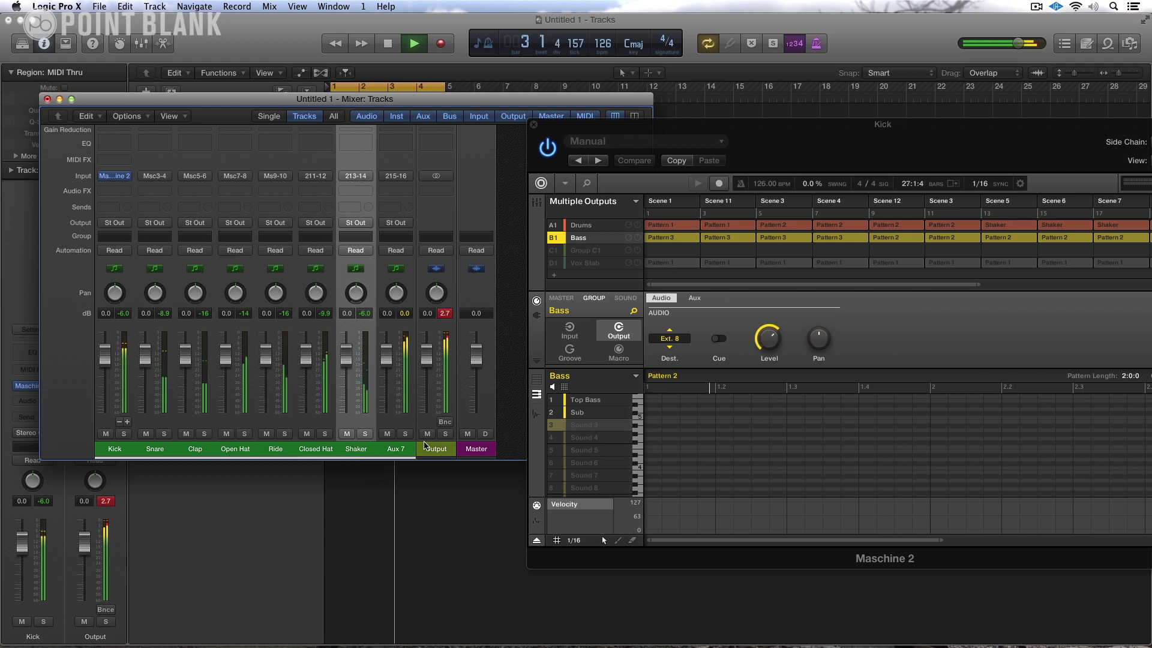
Solo Aux 7, audition Maschine's Top Bass and Sub sounds separately by muting each in turn, and rename the strip Bass.
{"action": "left_click", "coordinate": [406, 435]}
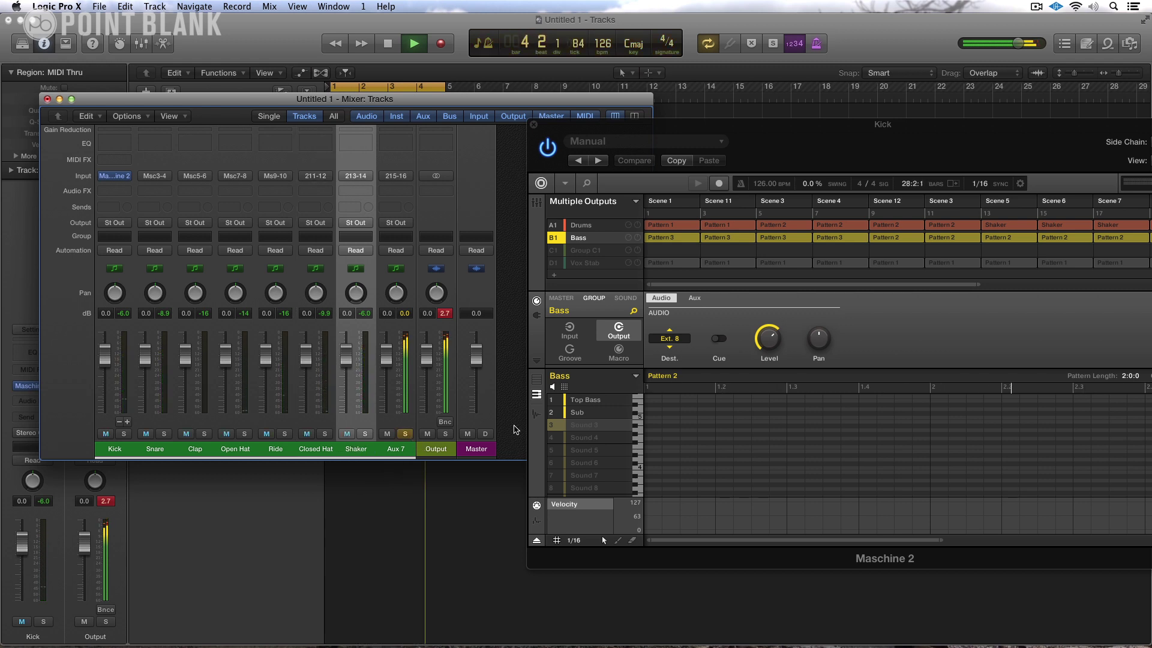
{"action": "left_click", "coordinate": [551, 403]}
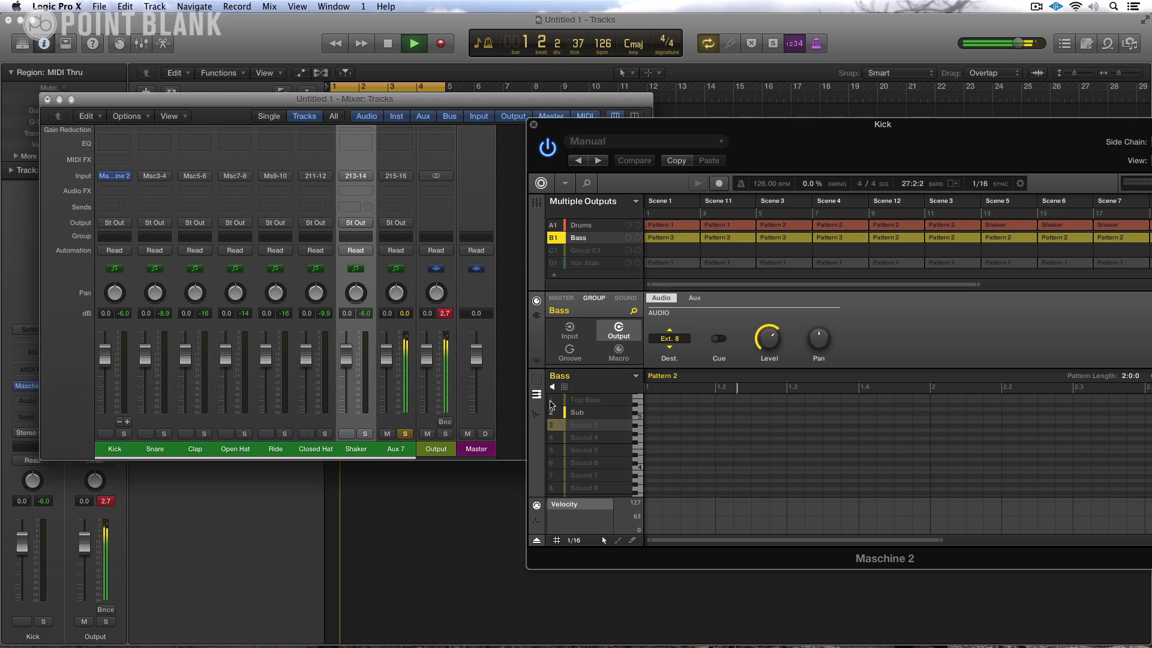
{"action": "left_click", "coordinate": [553, 414]}
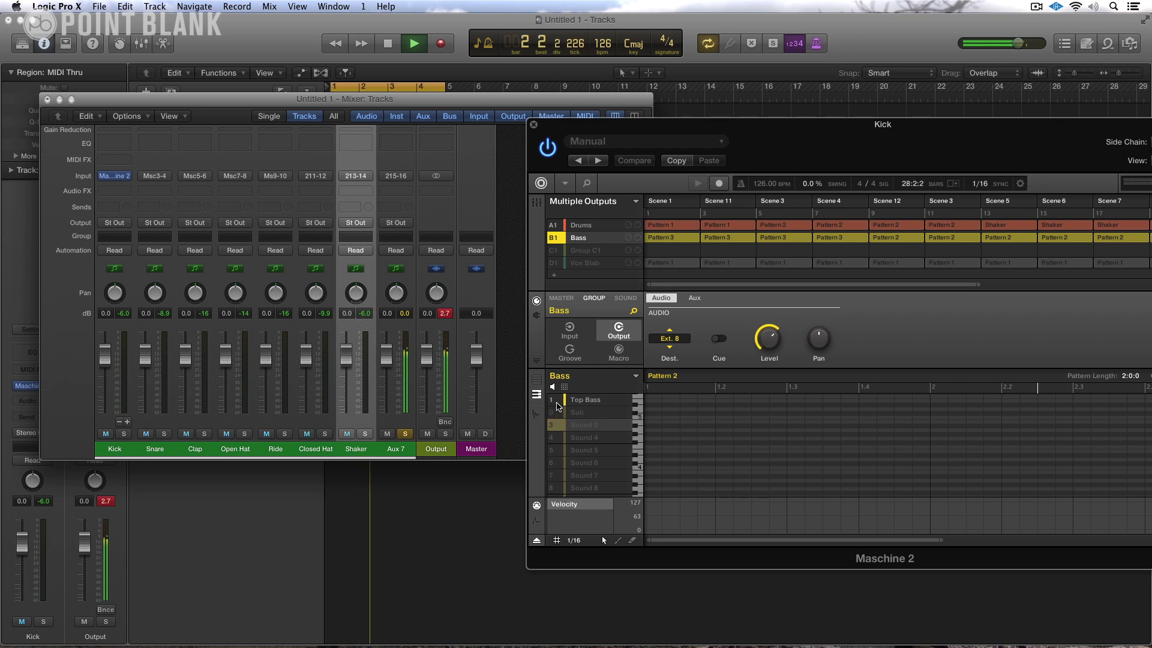
{"action": "double_click", "coordinate": [396, 450]}
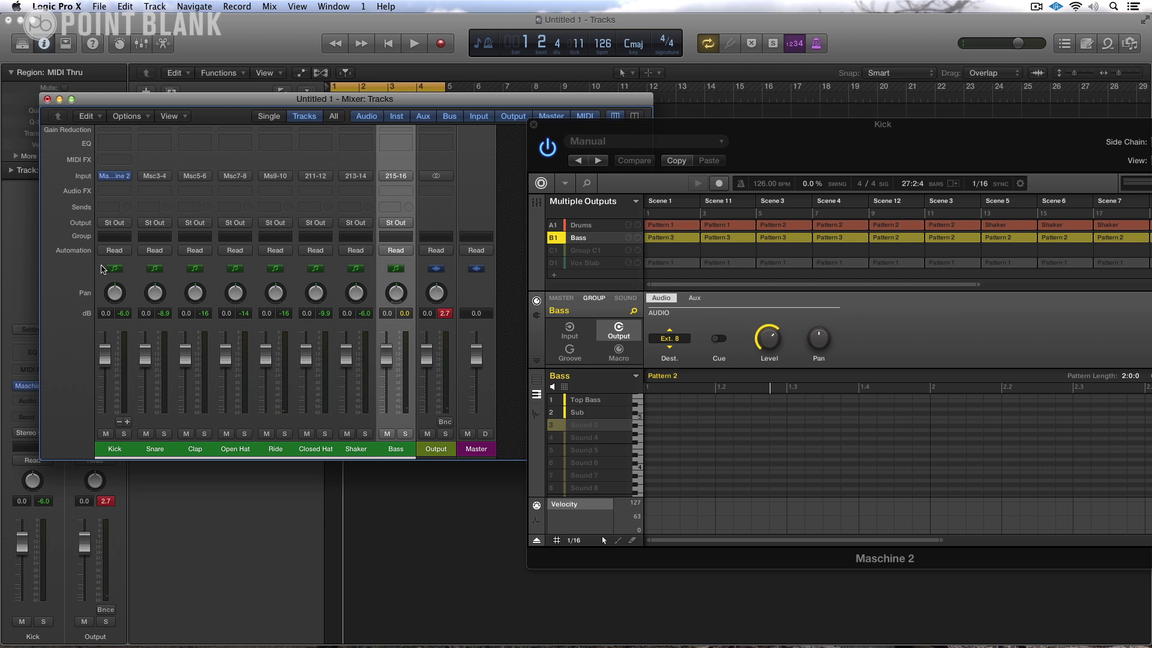
Select the Kick through Shaker strips and open the bus choices for their shared output.
{"action": "left_click", "coordinate": [116, 449]}
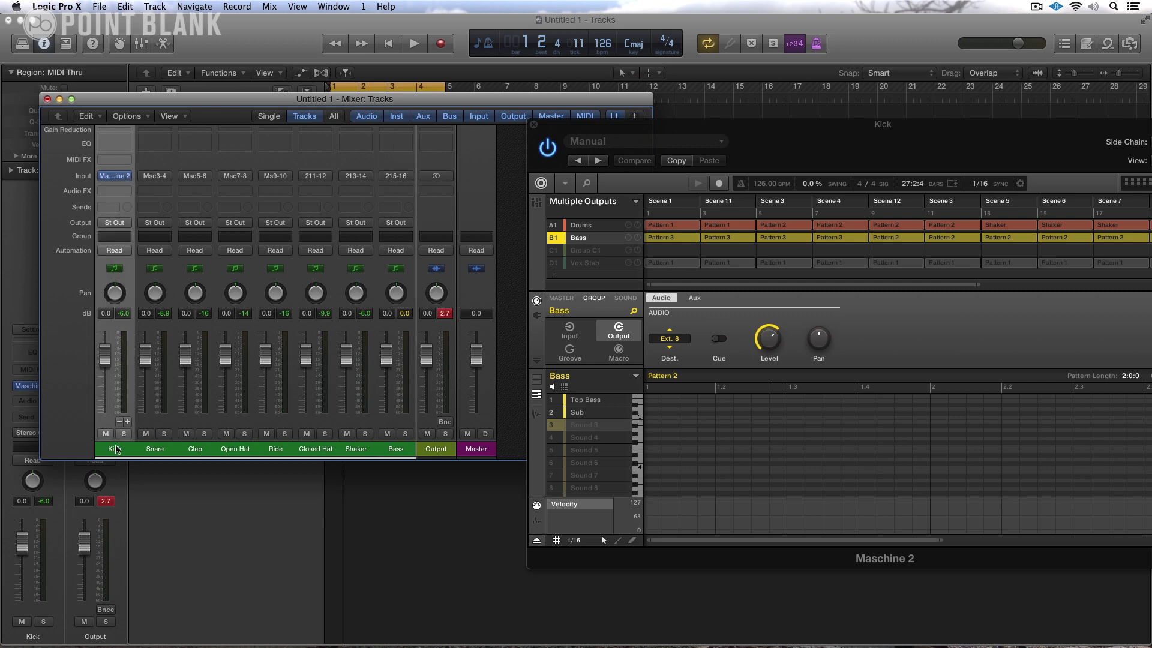
{"action": "left_click", "coordinate": [365, 451], "text": "shift"}
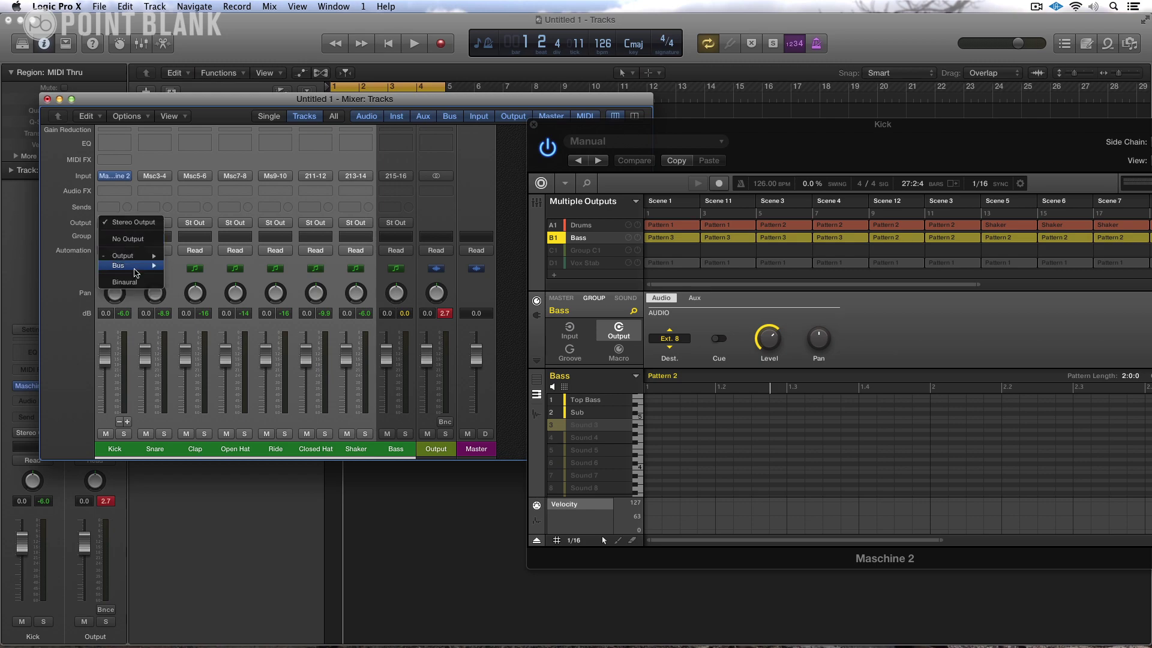
{"action": "left_click", "coordinate": [185, 265]}
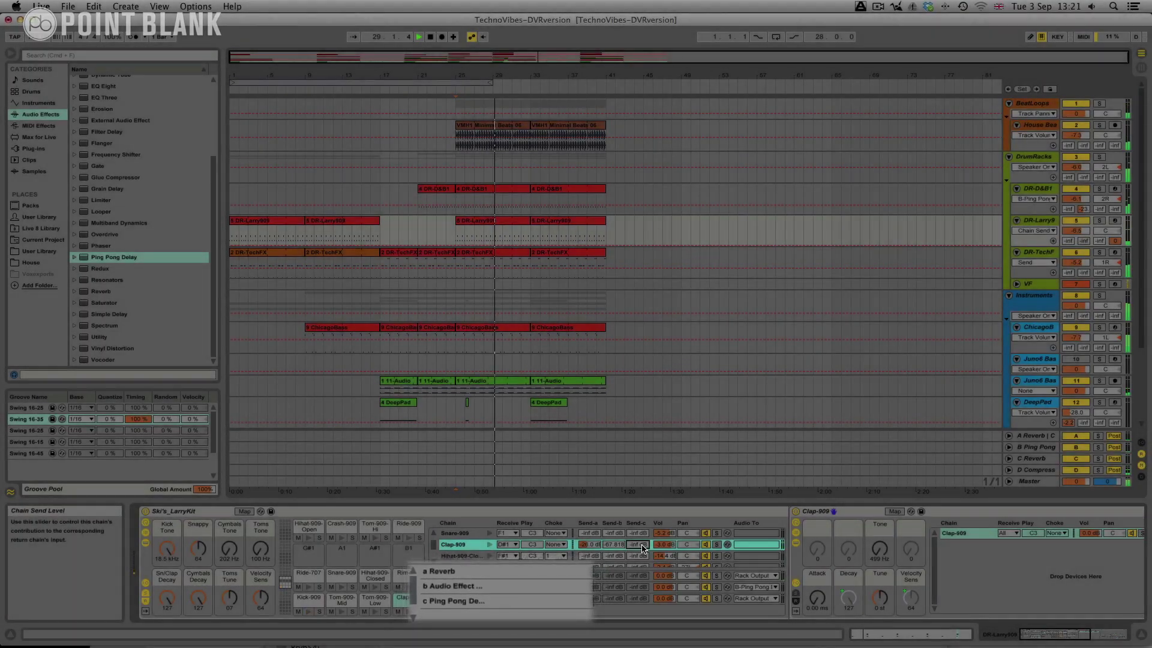
{"action": "left_click", "coordinate": [469, 601]}
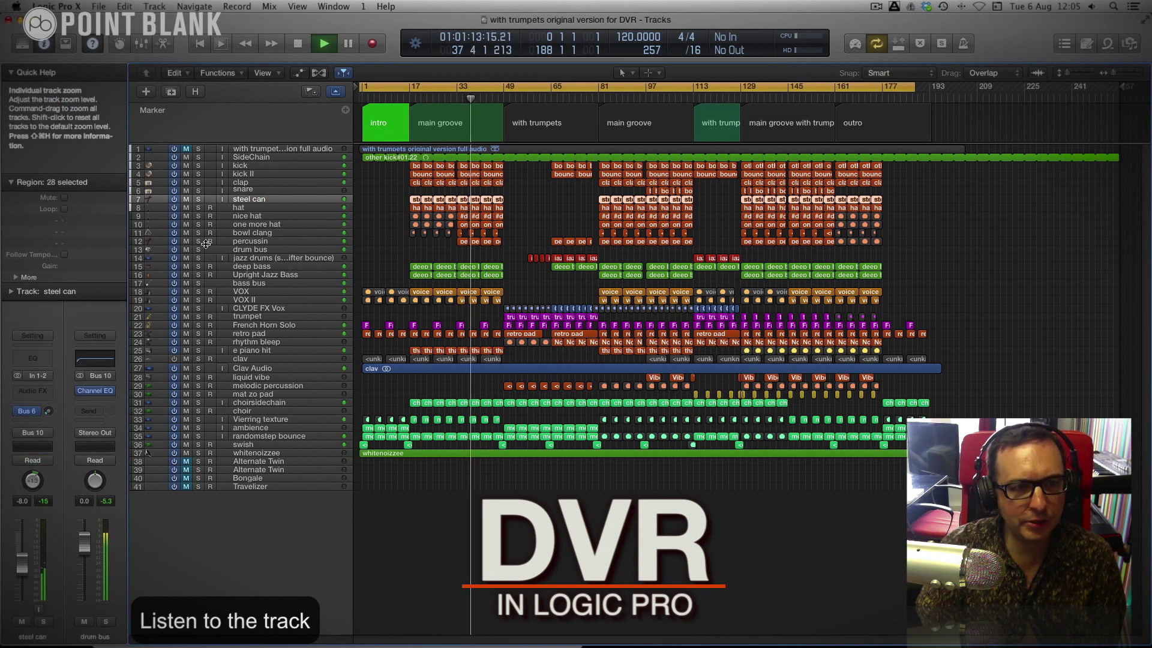
Solo the steel can track while the song plays in the Logic project with trumpets.
{"action": "left_click", "coordinate": [198, 199]}
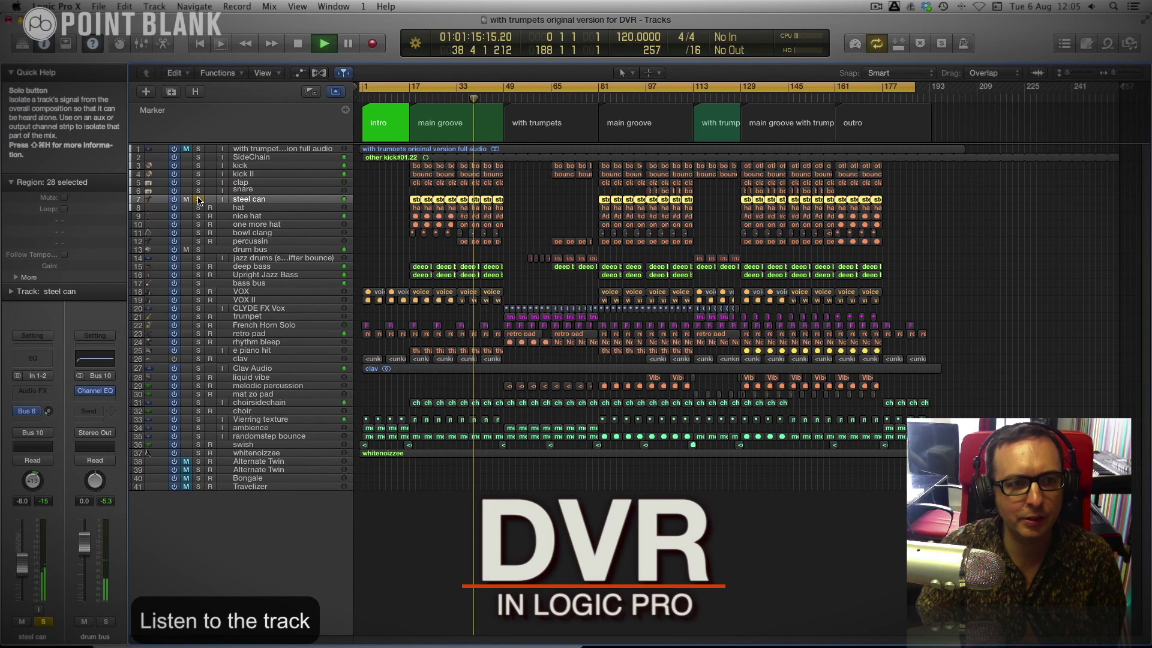